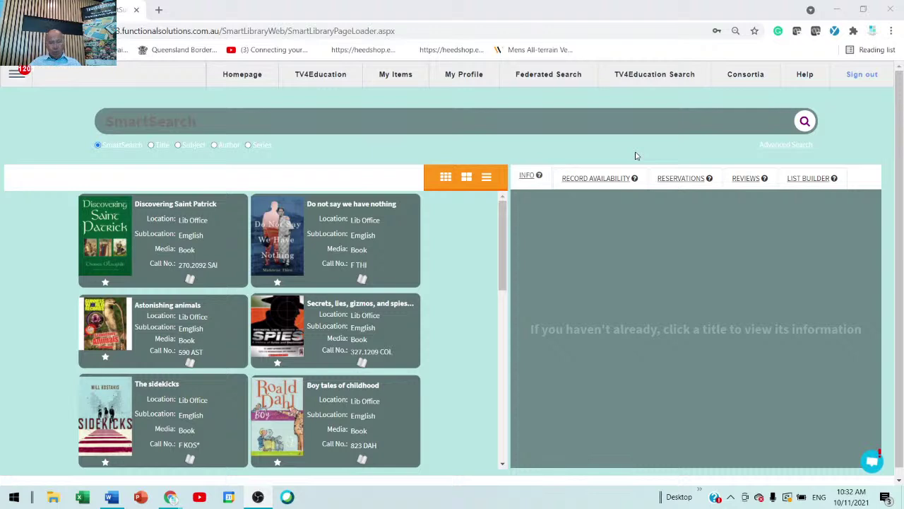
Step: Open Patron Management to work with the library's patron records
left_click(12, 77)
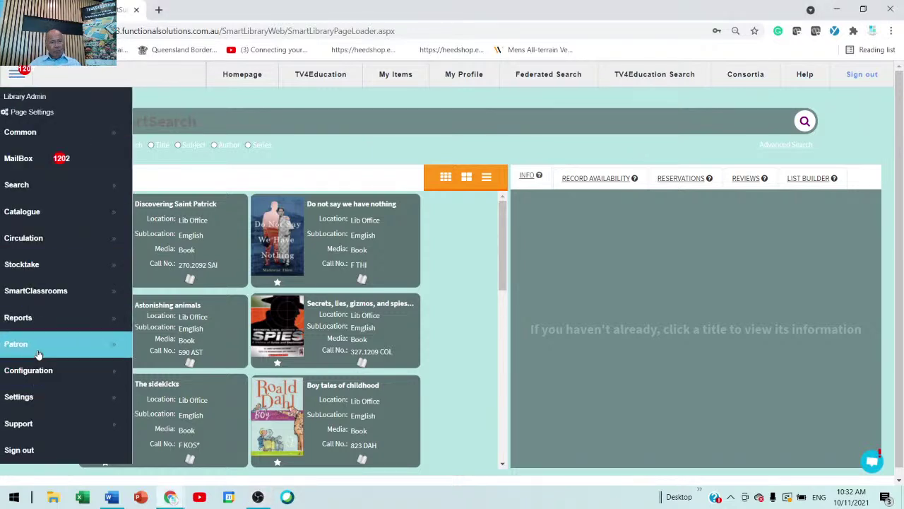
left_click(38, 352)
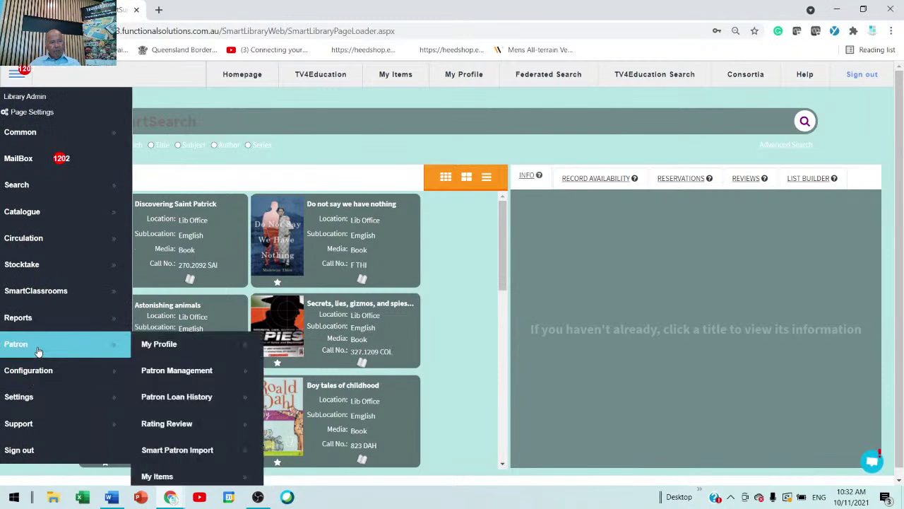
left_click(187, 369)
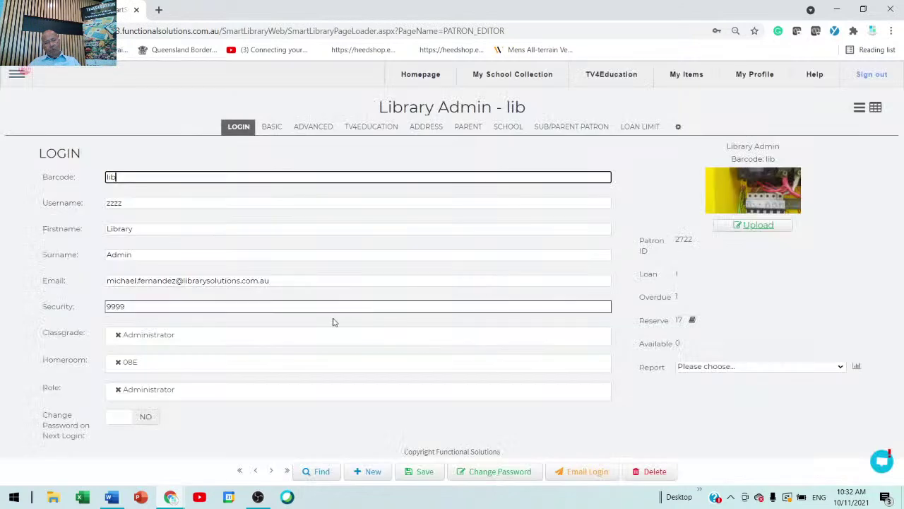
Step: Search all patron fields for the student's surname and open the record of the Classgrade 3 student in homeroom 03J
left_click(311, 473)
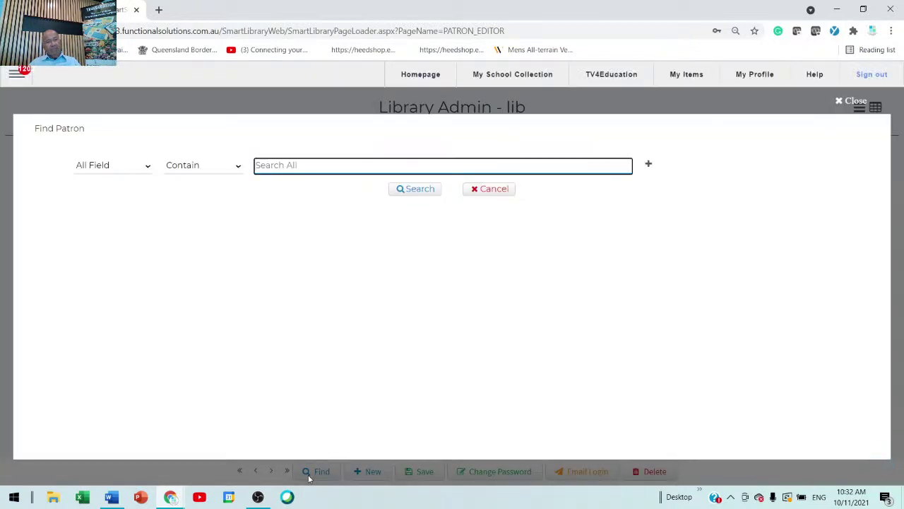
type("smith")
key("Return")
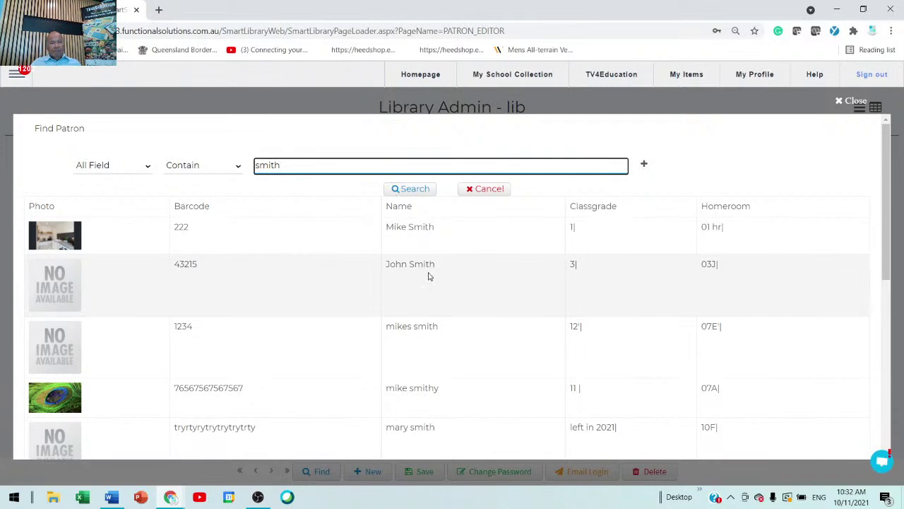
left_click(617, 269)
left_click_drag(581, 267, 573, 265)
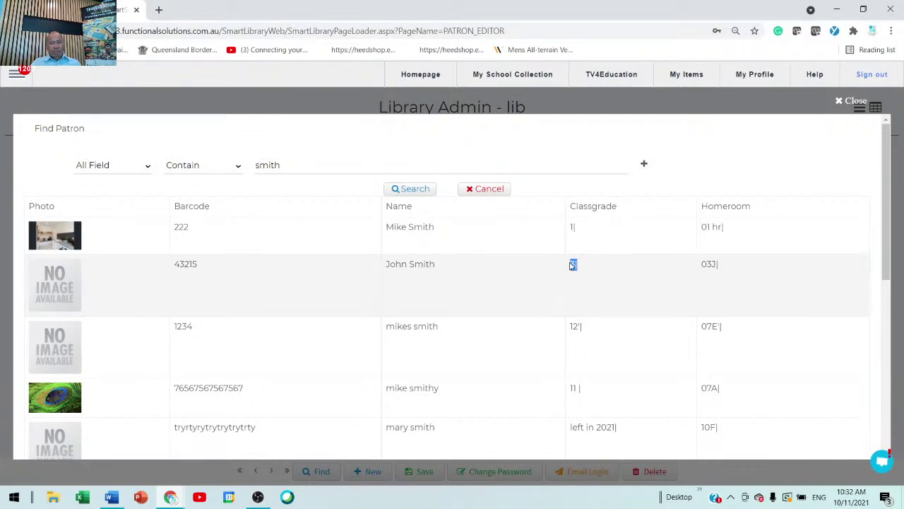
left_click(473, 286)
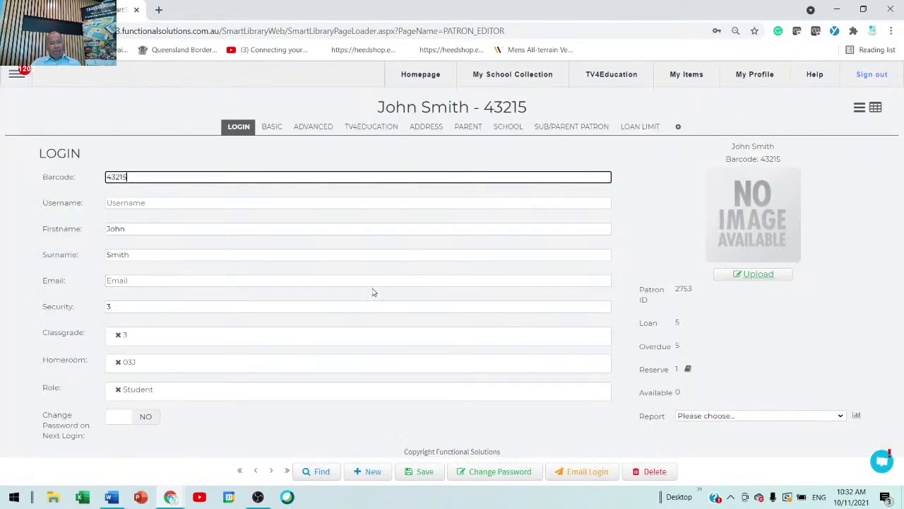
Step: Review the student's login details and Security field, the Advanced, TV4Education and Address sections, and return to the login details
left_click(112, 207)
left_click(74, 309)
triple_click(74, 309)
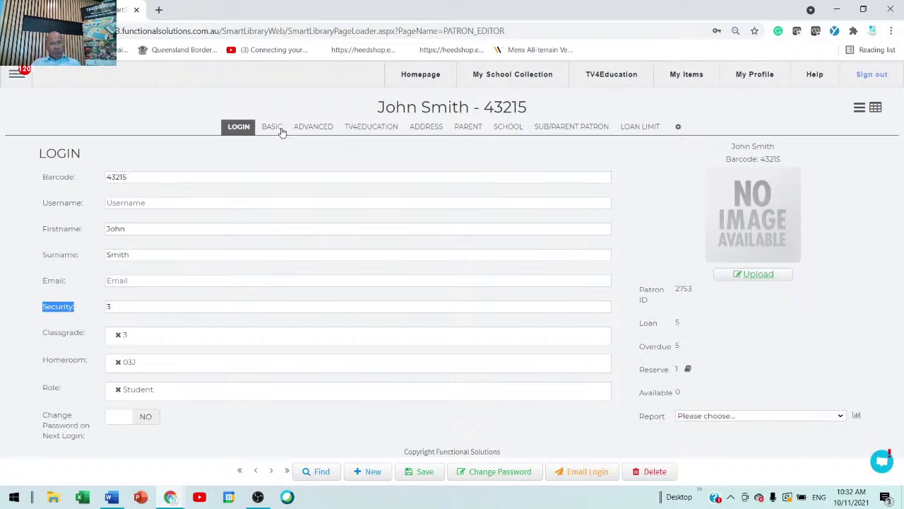
left_click(311, 127)
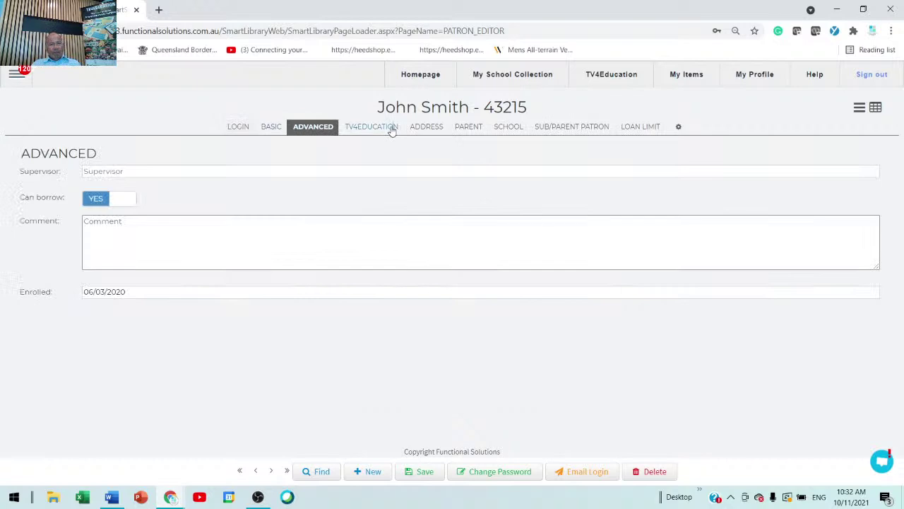
left_click(368, 127)
left_click(417, 129)
left_click(237, 130)
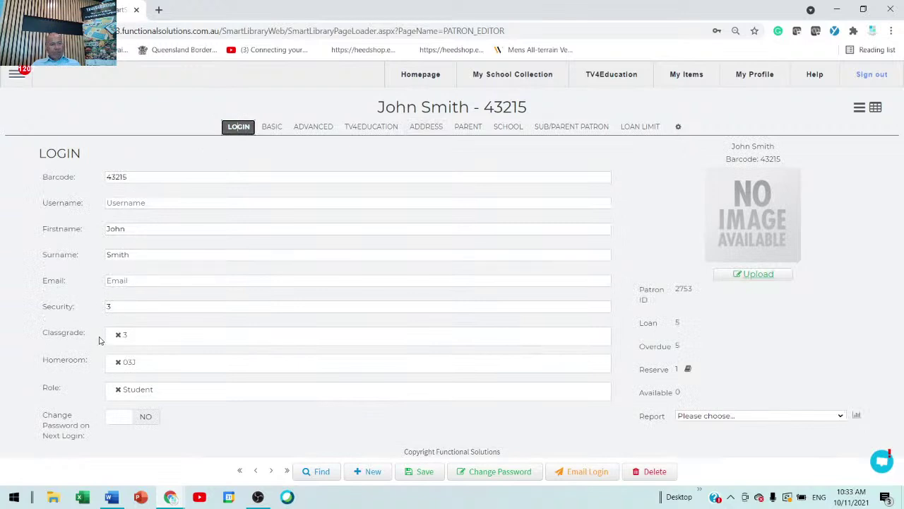
Step: Set the student's Classgrade to 08, save the record and check its Security value
left_click_drag(132, 306, 87, 300)
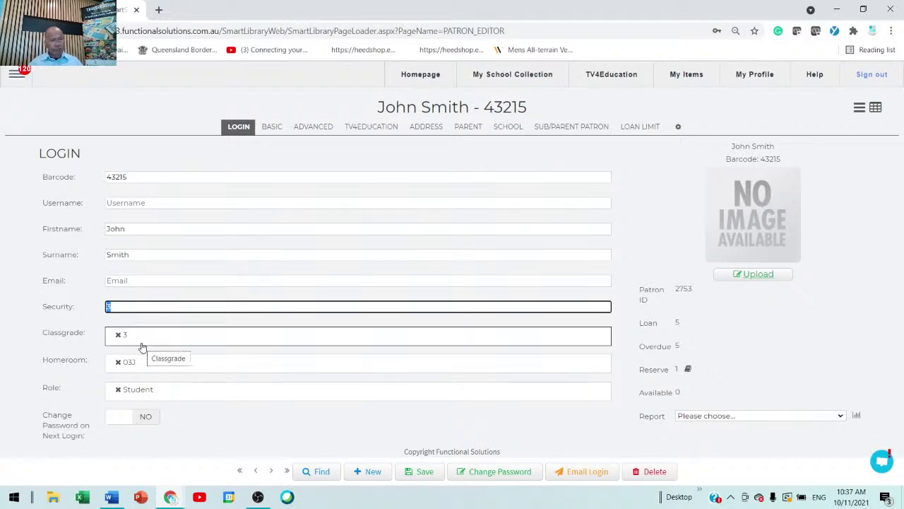
left_click(199, 340)
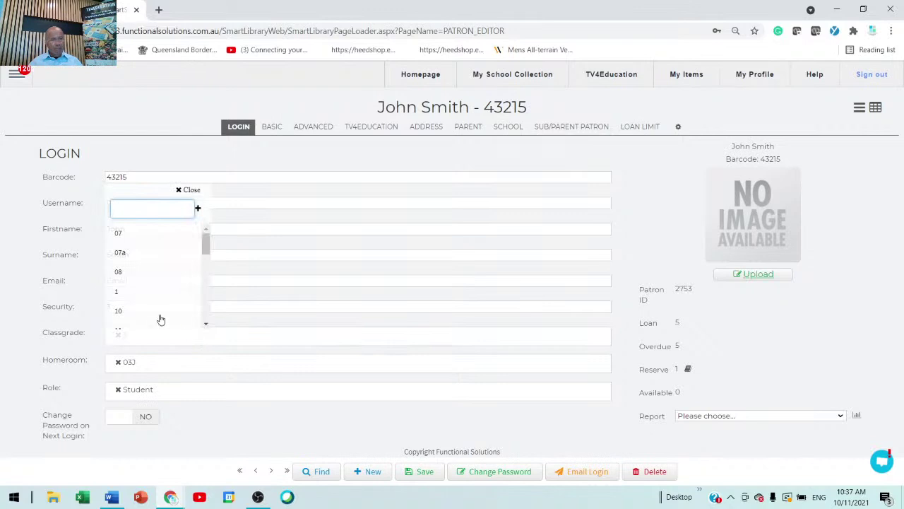
left_click(119, 273)
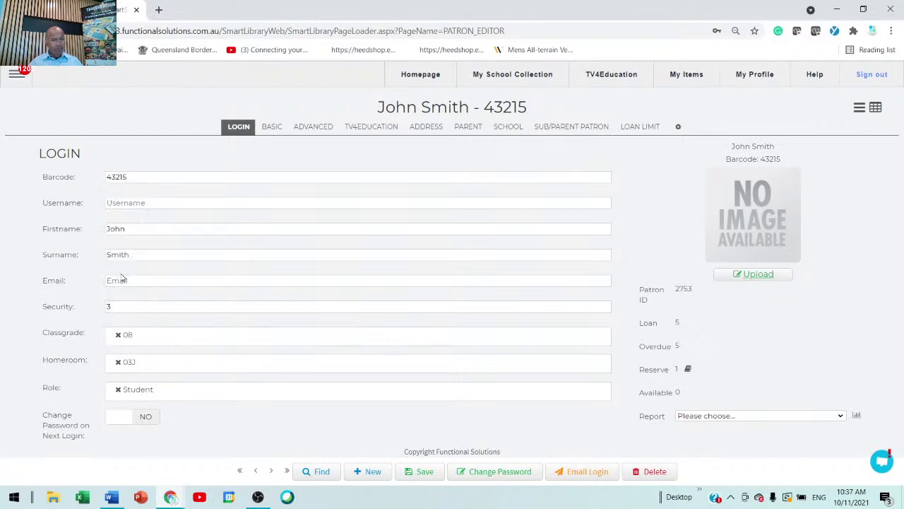
left_click(419, 472)
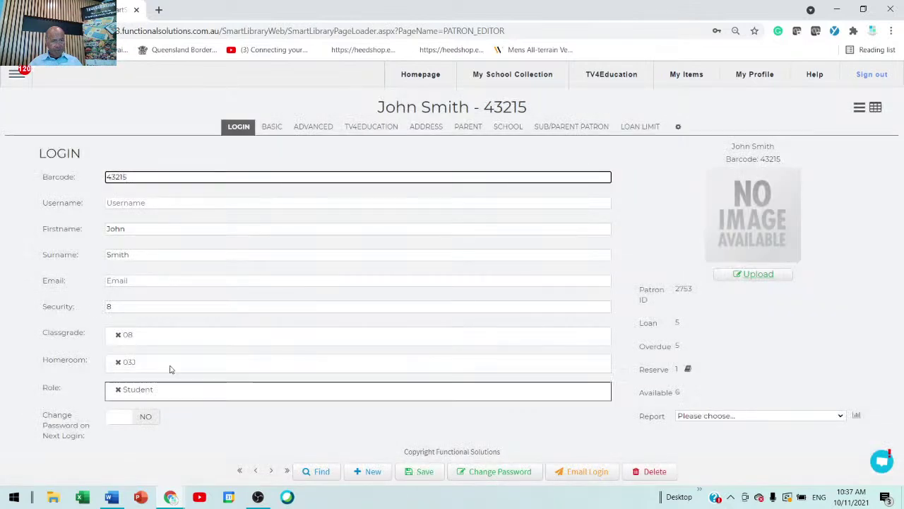
left_click(109, 307)
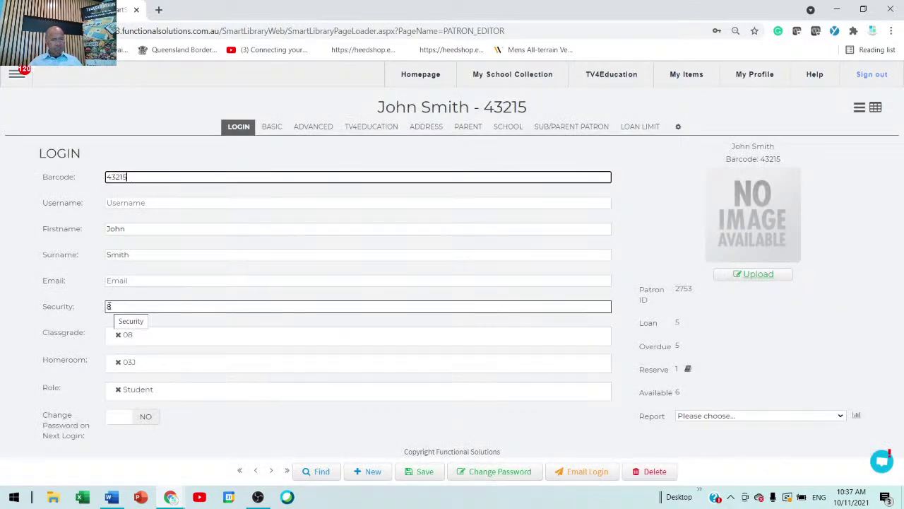
left_click(133, 342)
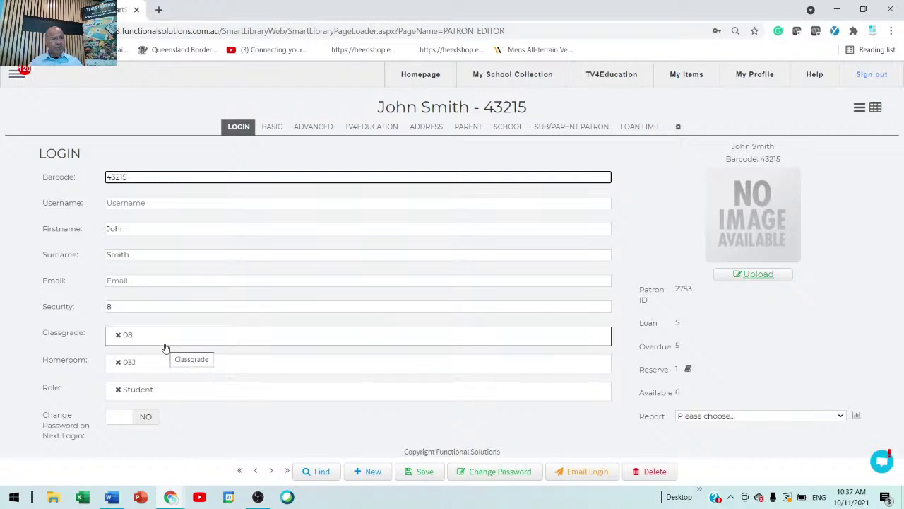
Step: Open the Authority Editor and list the Classgrade entries
left_click(15, 73)
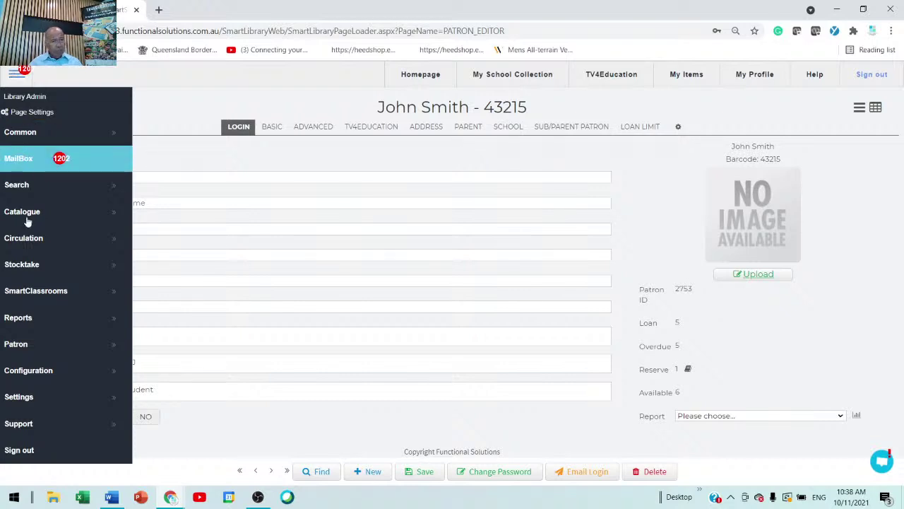
left_click(58, 378)
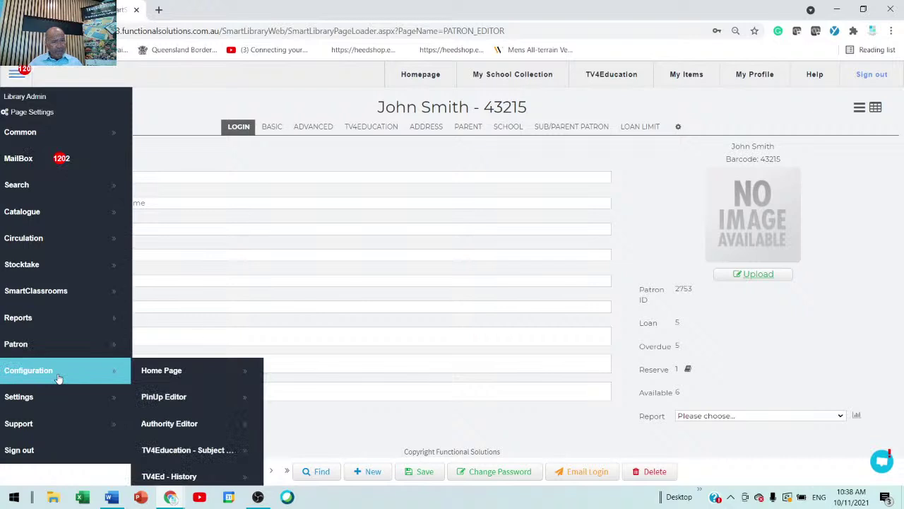
left_click(203, 424)
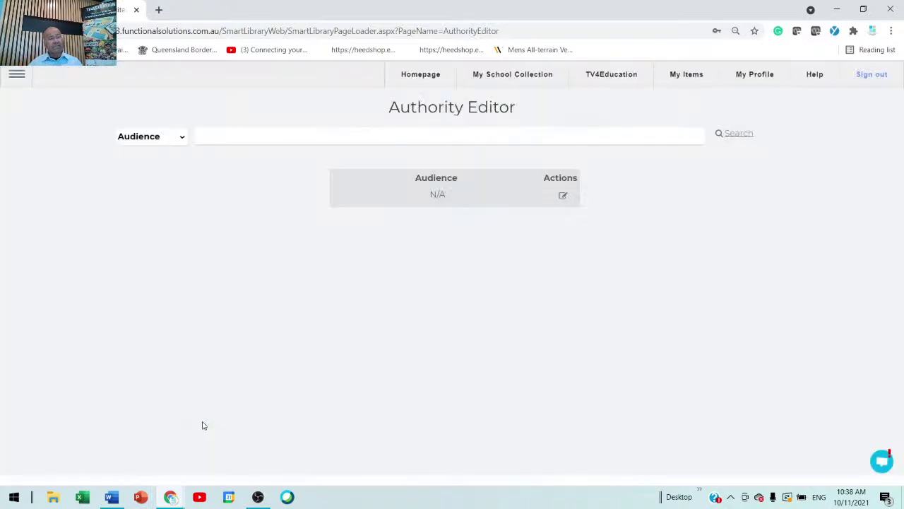
left_click(201, 133)
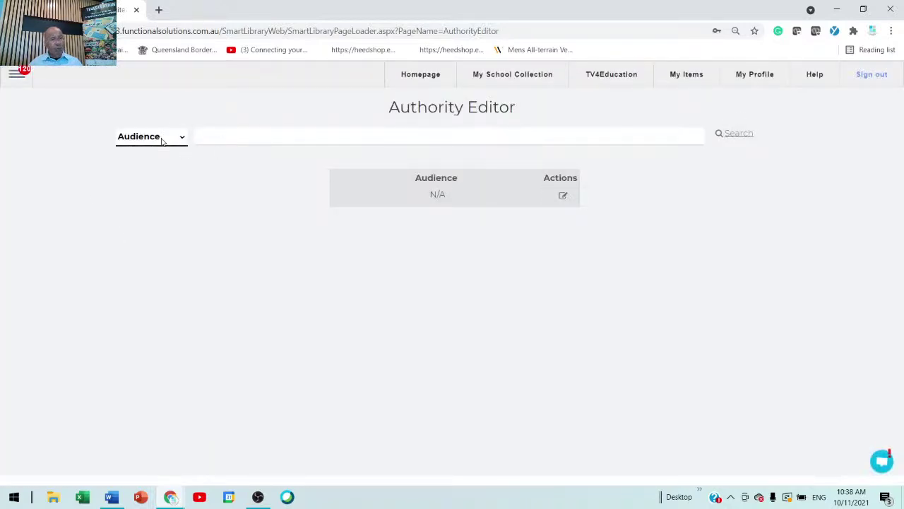
left_click(167, 139)
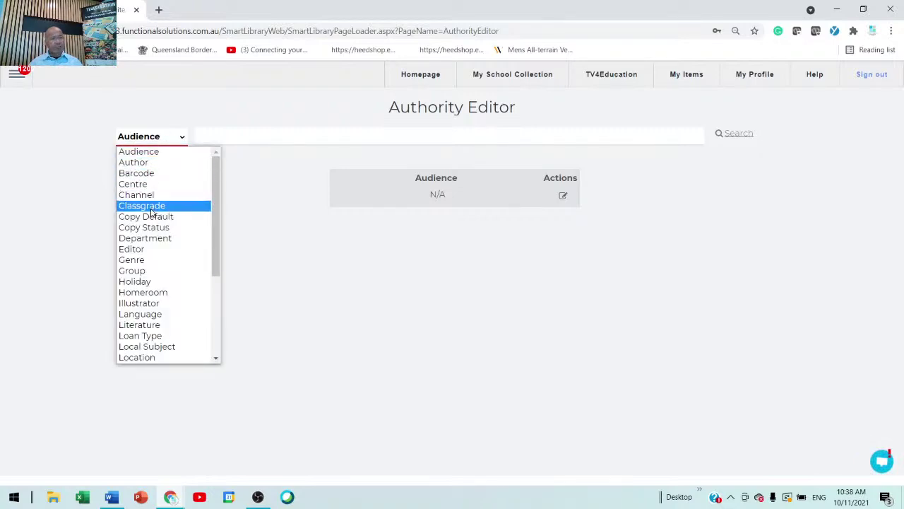
left_click(153, 207)
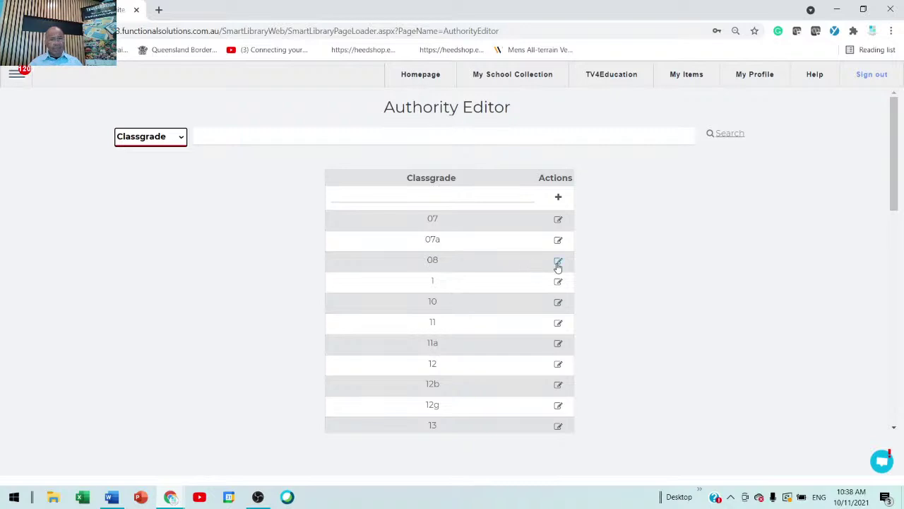
Step: Open the settings of classgrade 08, check its Security level and save the entry
left_click_drag(469, 266, 417, 265)
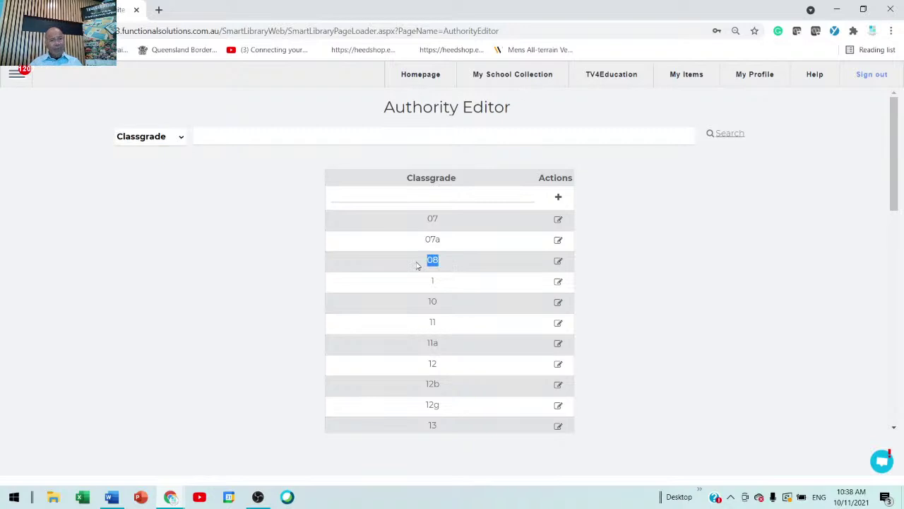
left_click(556, 267)
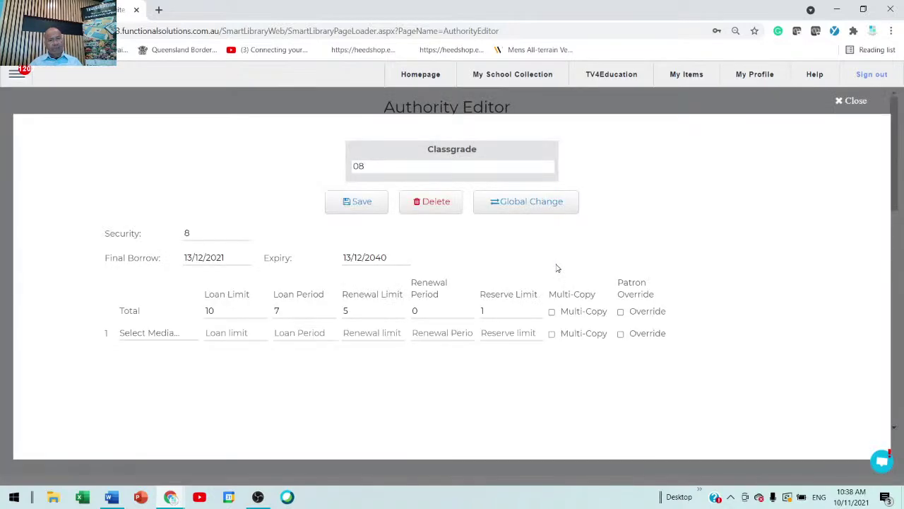
left_click(225, 234)
double_click(187, 233)
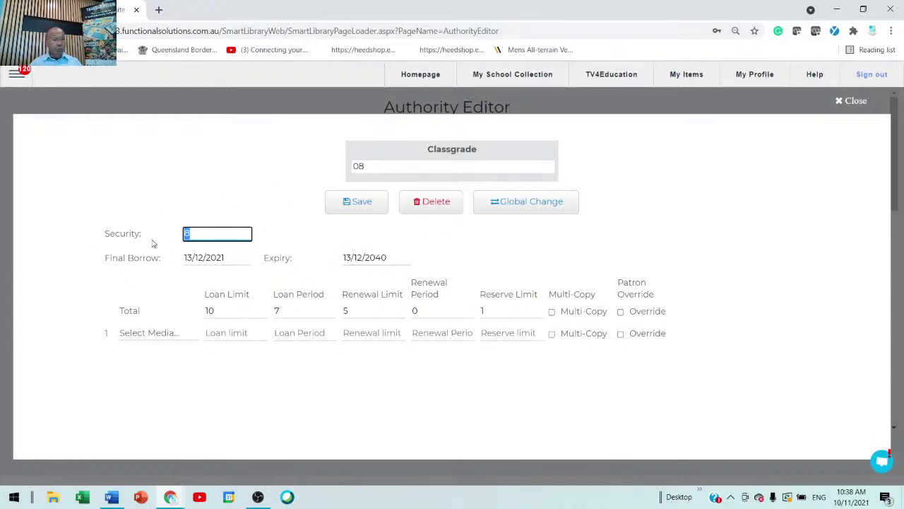
left_click(357, 206)
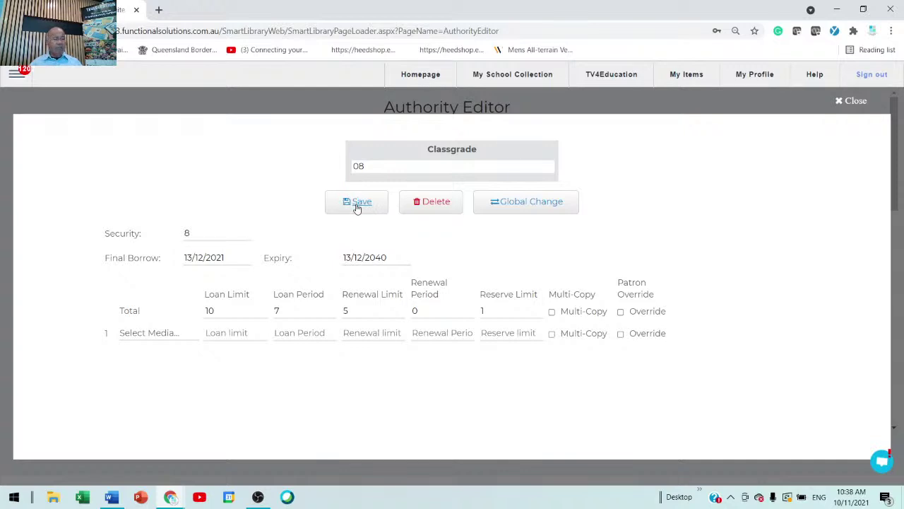
Step: Examine the Final Borrow and Expiry dates of classgrade 08
left_click_drag(236, 260, 177, 258)
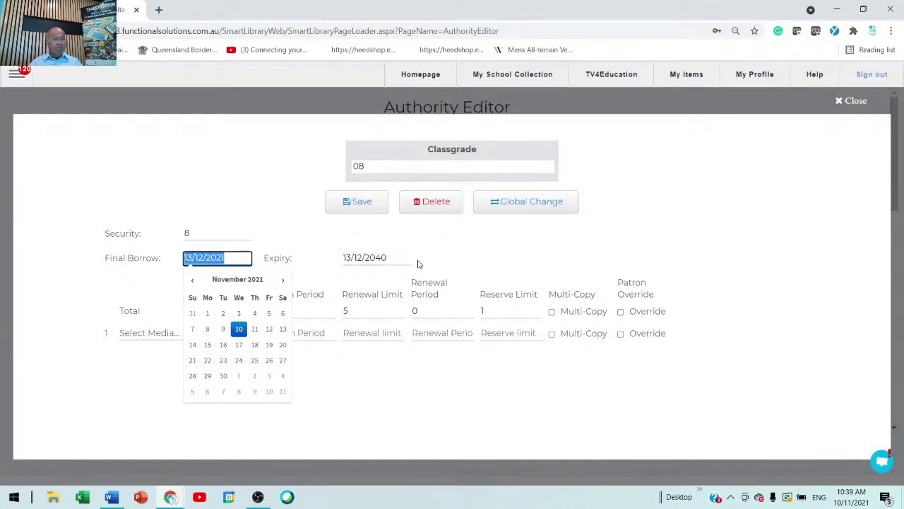
key("Tab")
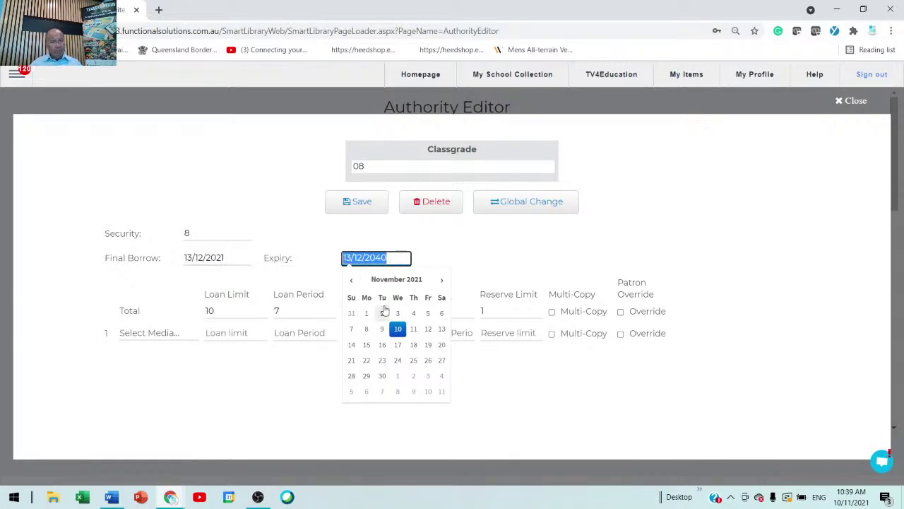
left_click(454, 262)
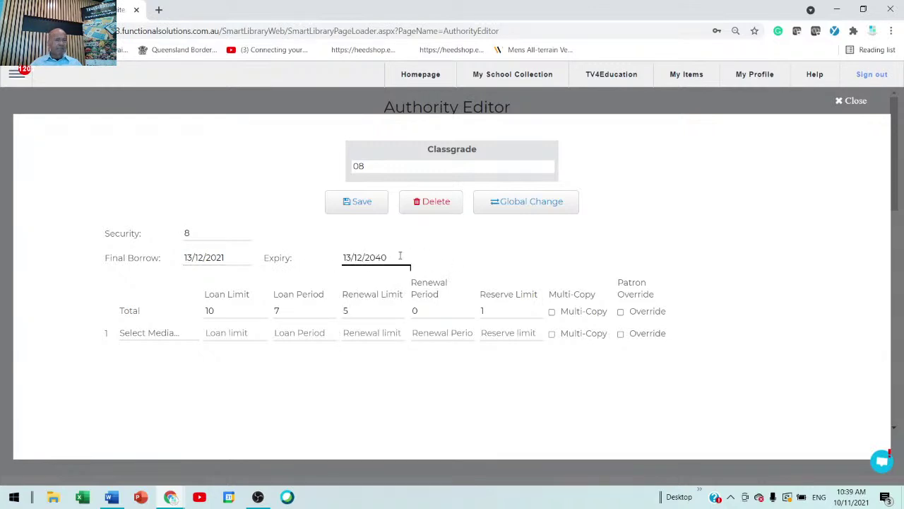
left_click_drag(400, 256, 343, 259)
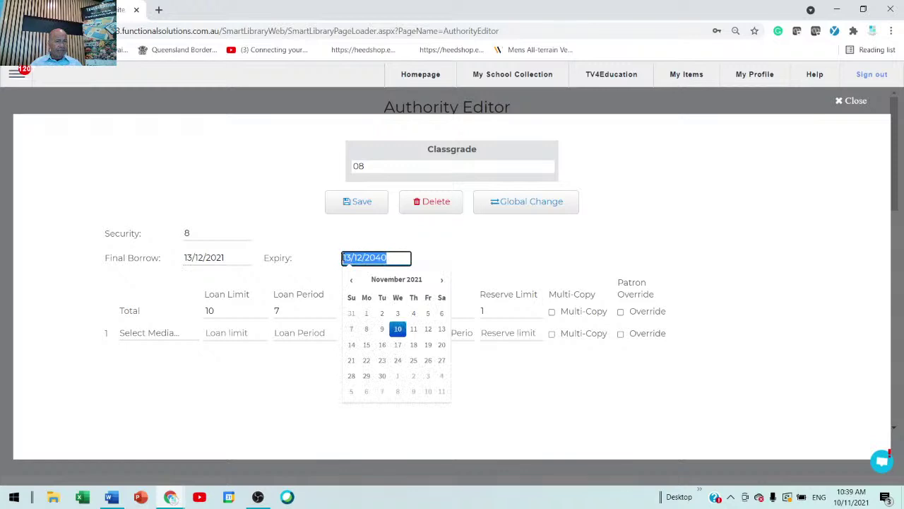
left_click(306, 265)
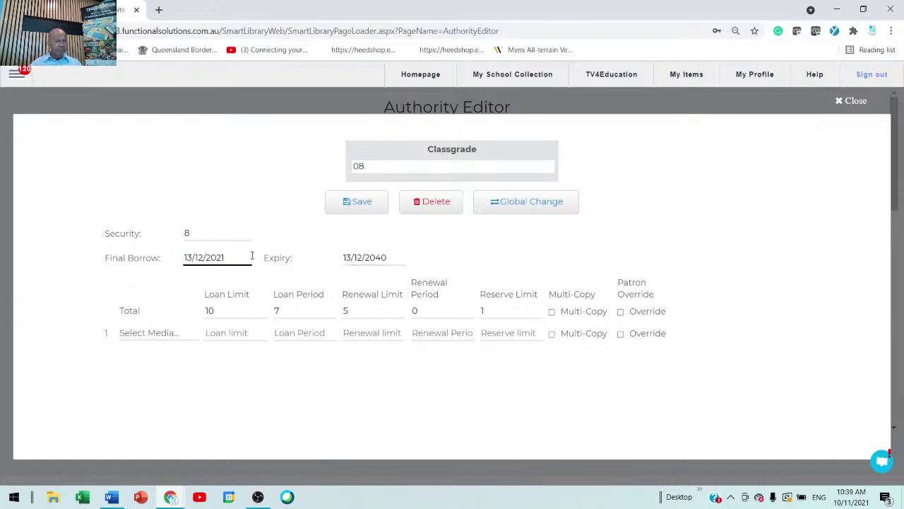
Step: Examine the total Loan Limit, Loan Period, Renewal Limit and Renewal Period for classgrade 08
left_click_drag(230, 305, 183, 305)
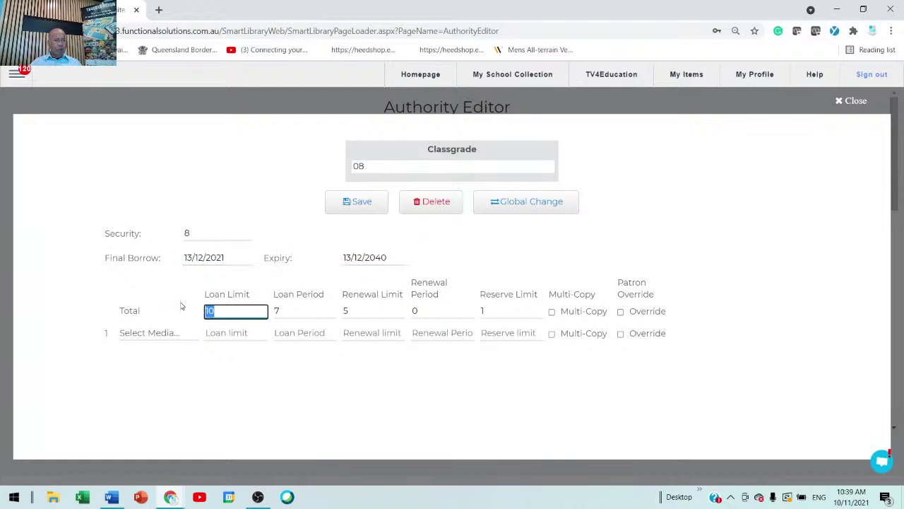
left_click(318, 314)
left_click_drag(236, 313, 186, 307)
left_click(309, 314)
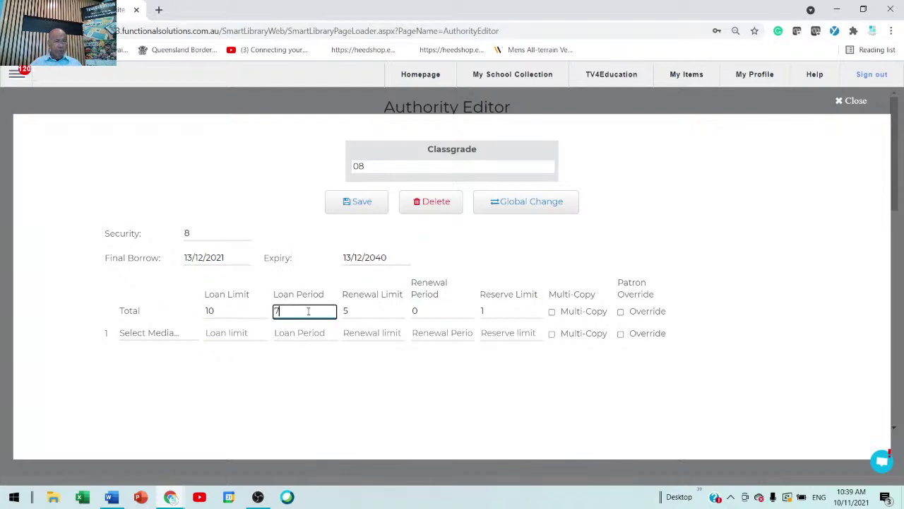
left_click_drag(392, 311, 308, 301)
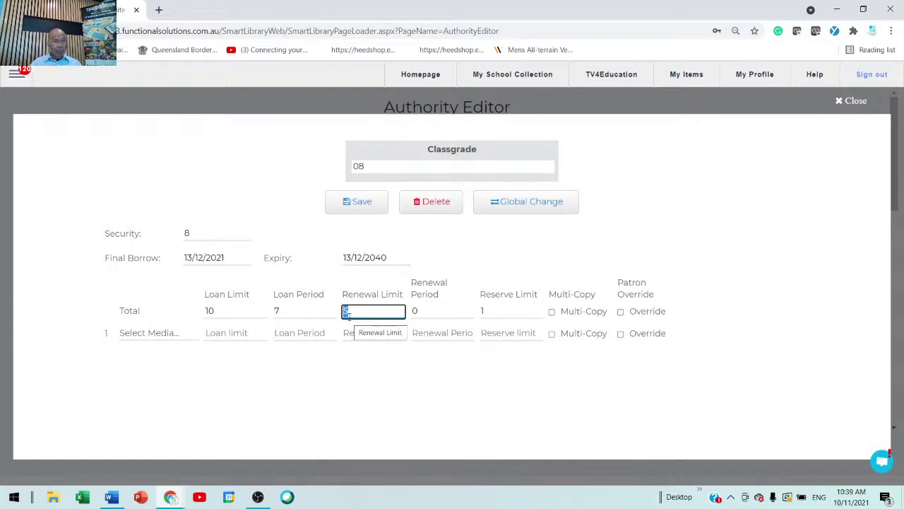
left_click(425, 310)
left_click_drag(424, 310, 390, 306)
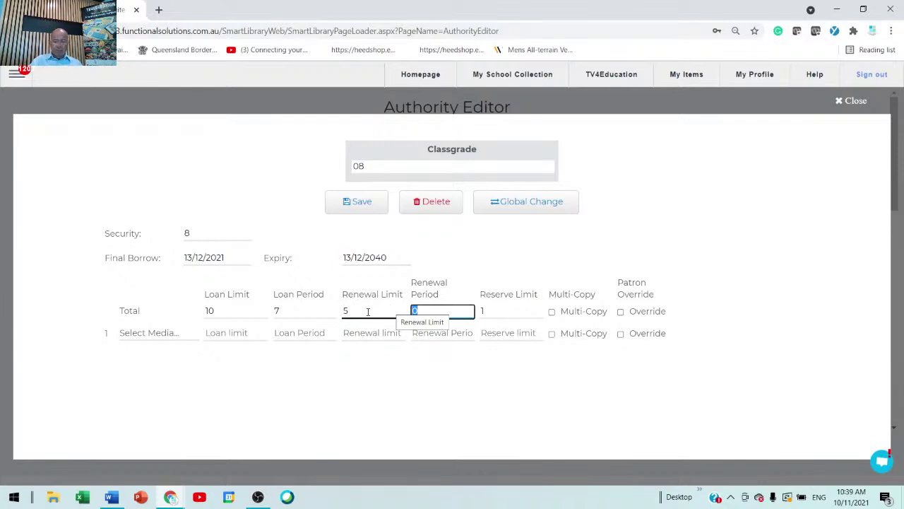
Step: Set the total Renewal Period of classgrade 08 to 7, then check its Reserve Limit and try the Multi-Copy option
type("7")
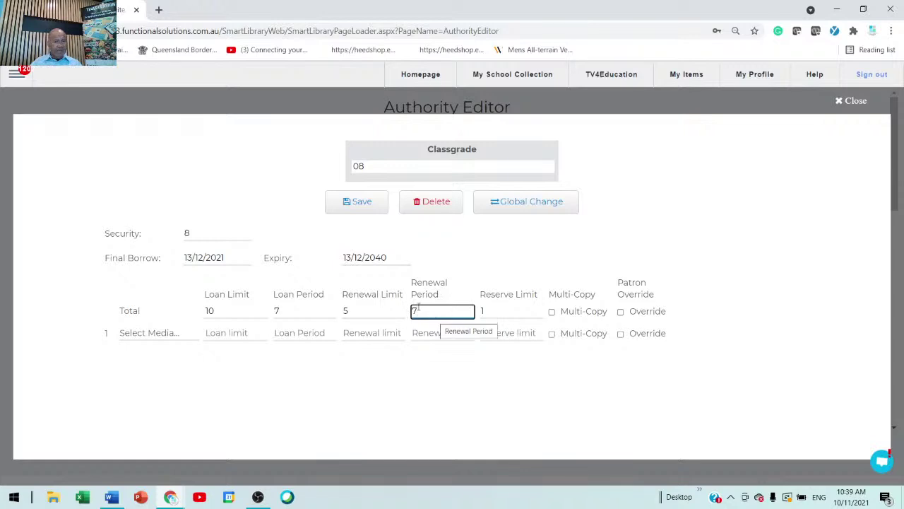
left_click(496, 309)
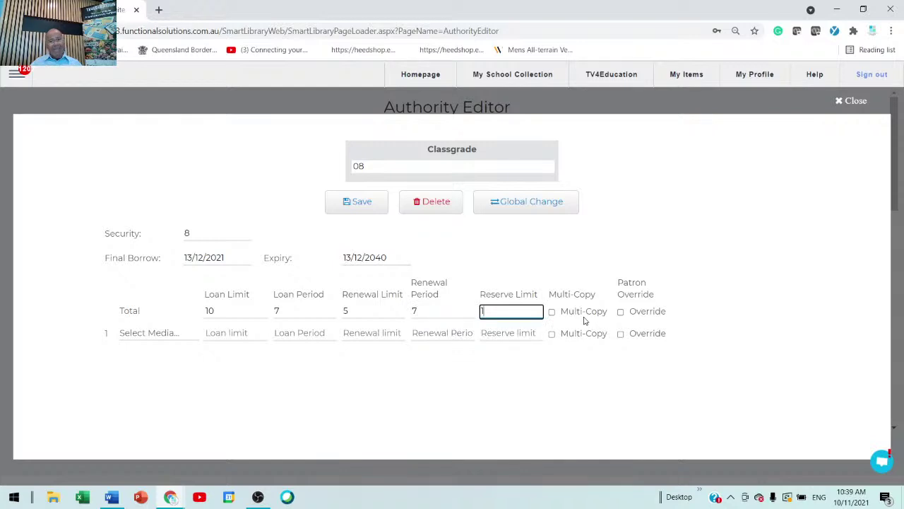
left_click(552, 315)
left_click(552, 313)
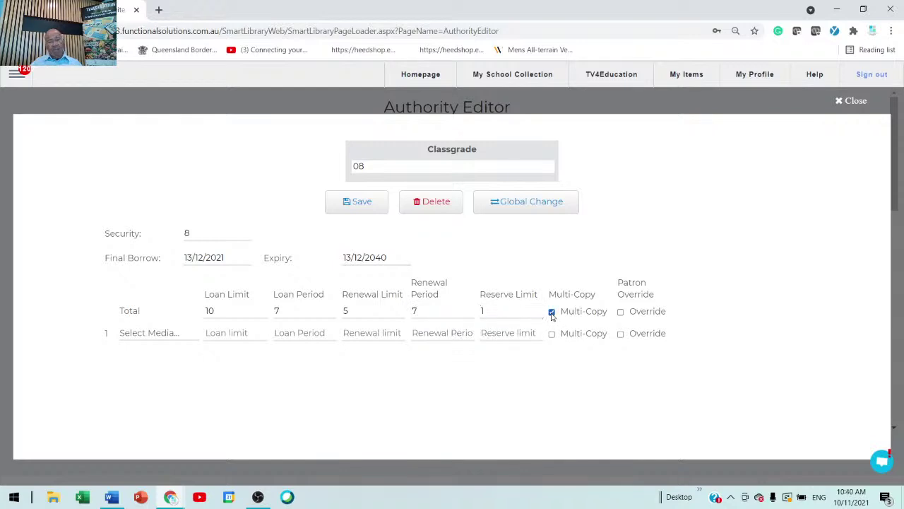
left_click(552, 313)
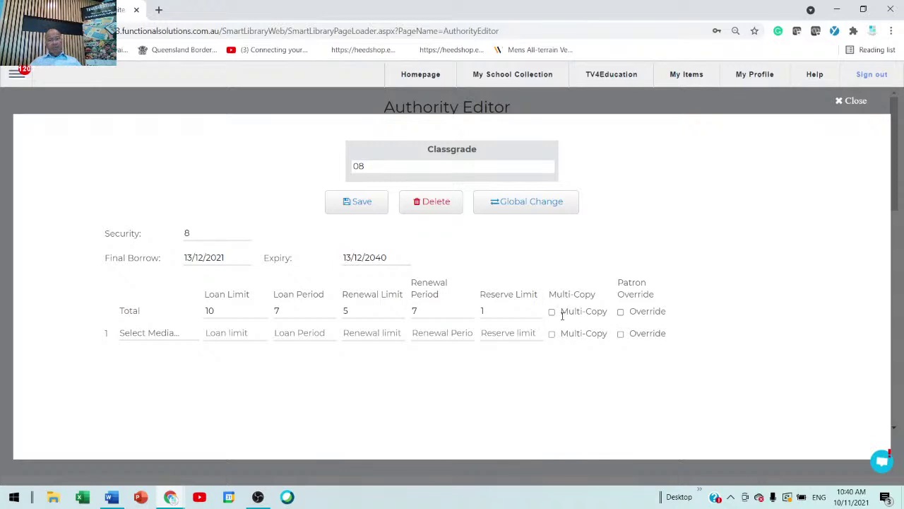
Step: Enable the total Patron Override for classgrade 08, set its Loan Limit and Loan Period to 365, and close the entry
left_click(621, 313)
left_click_drag(240, 315, 70, 295)
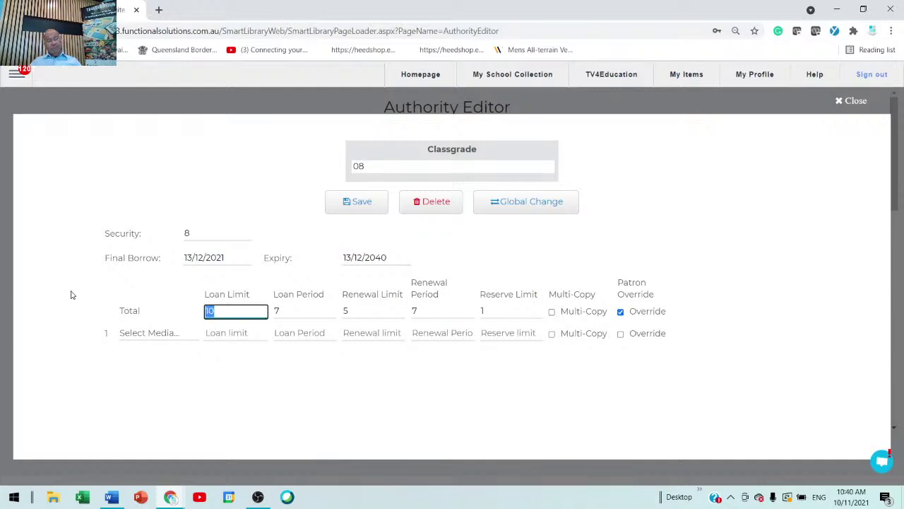
type("365")
left_click_drag(296, 314, 274, 317)
type("365")
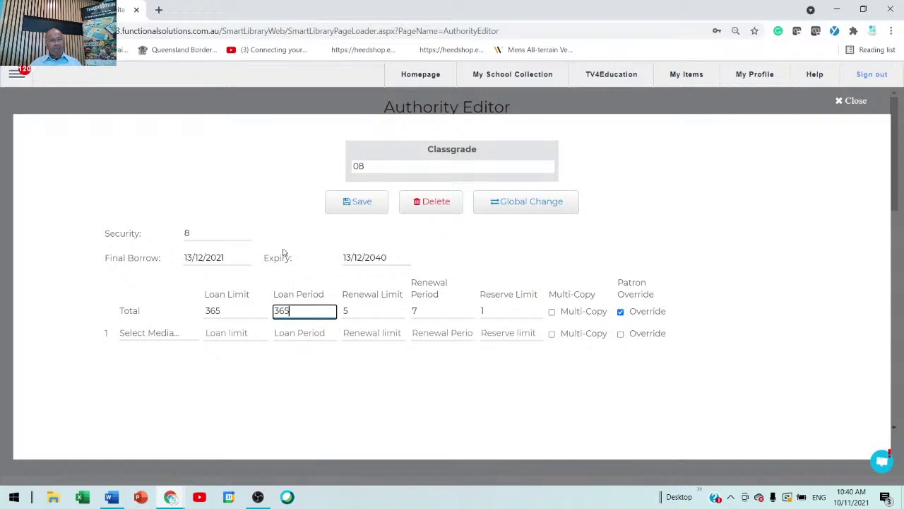
left_click_drag(224, 233, 131, 221)
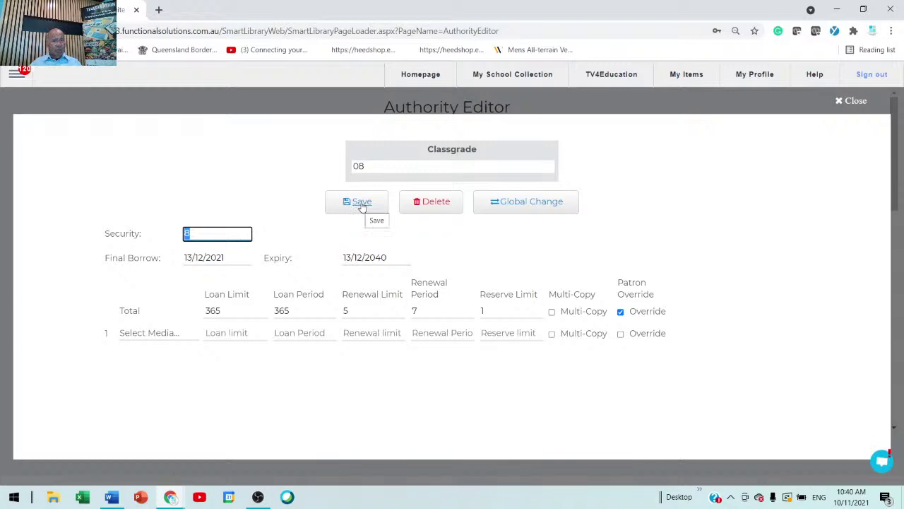
left_click(840, 103)
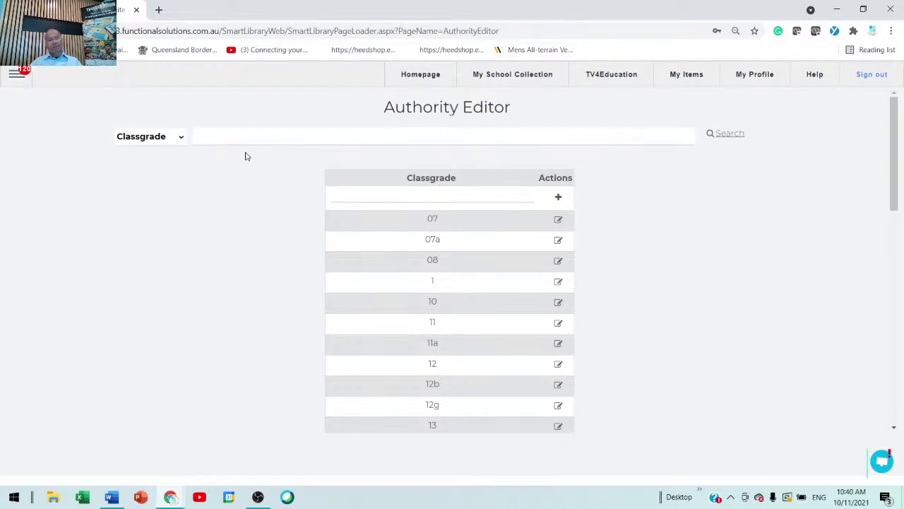
Step: Find the classgrade 07 student by first name in Patron Management, open the record and check its Security field
left_click(14, 74)
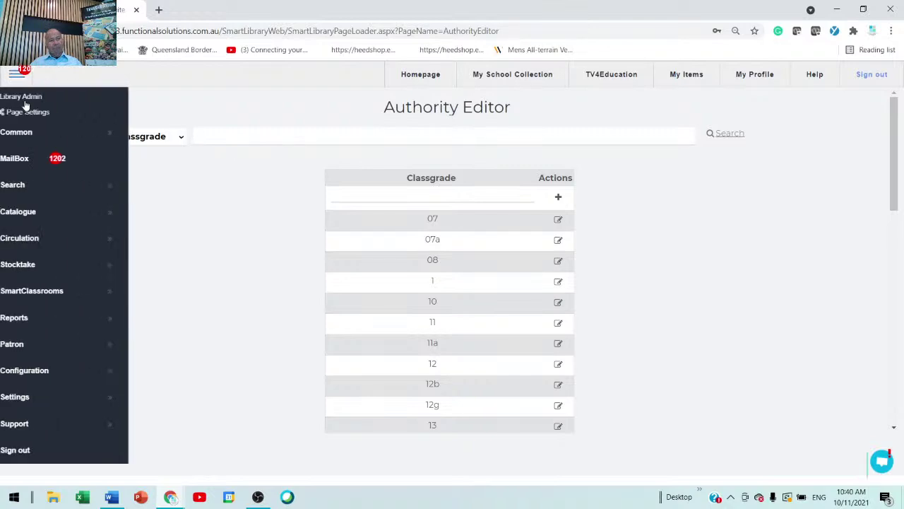
left_click(33, 344)
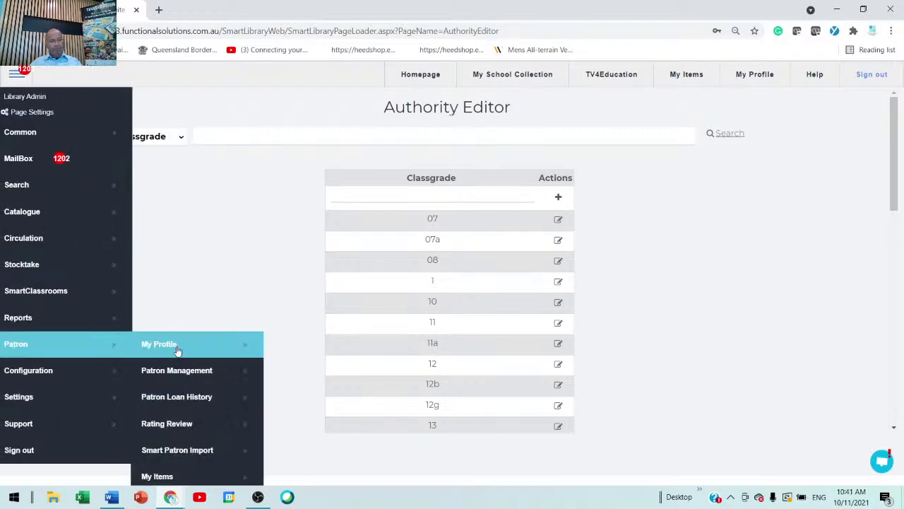
left_click(205, 377)
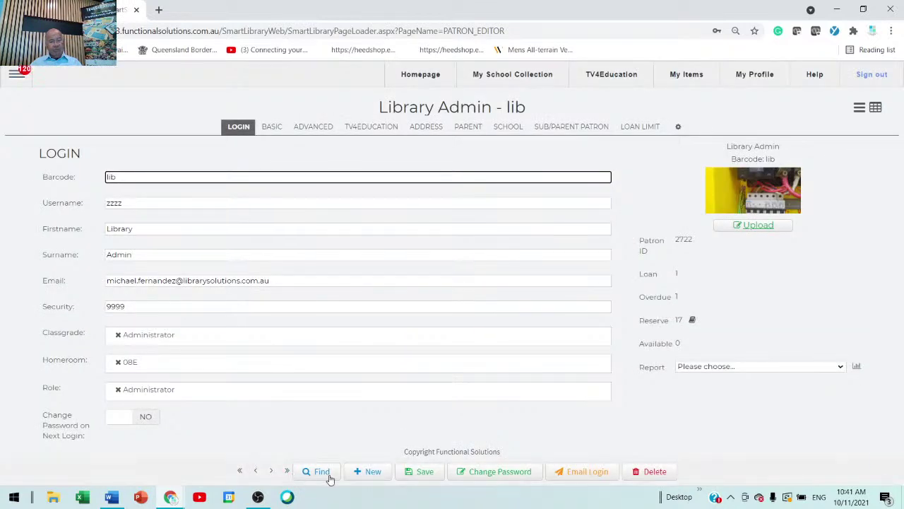
left_click(316, 473)
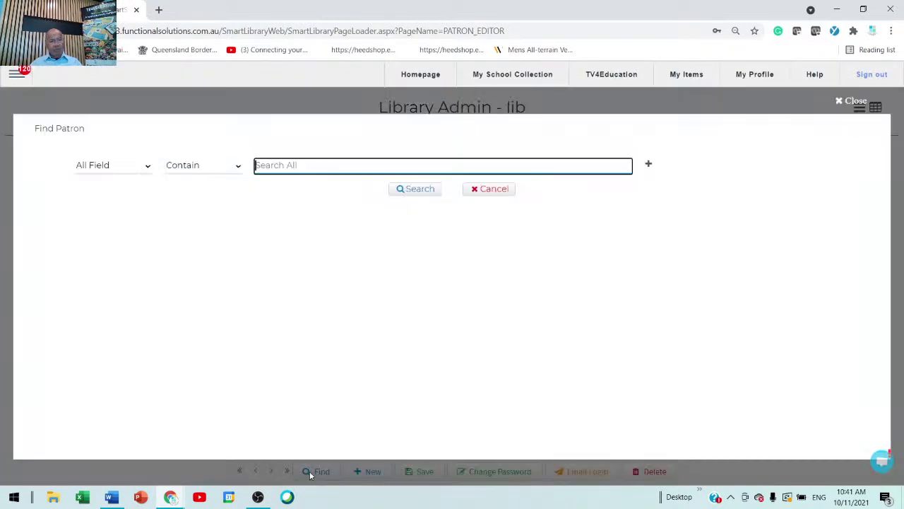
type("john")
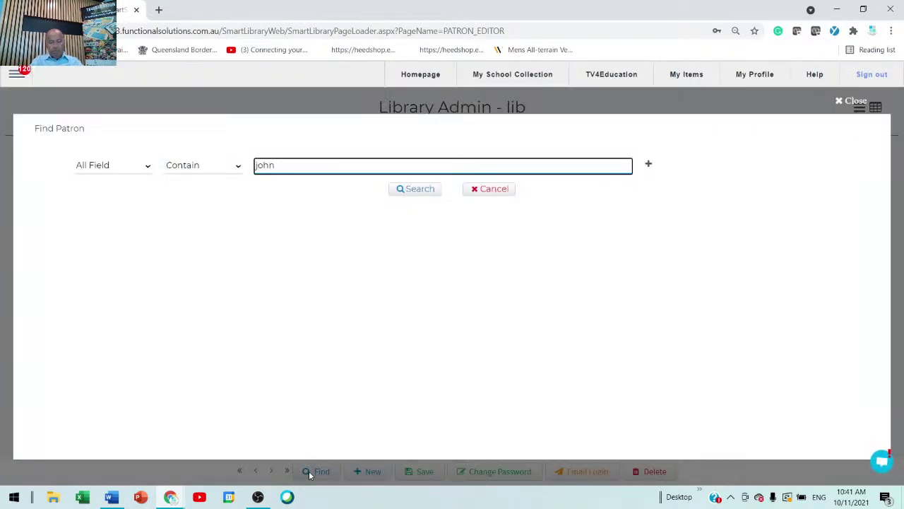
key("Return")
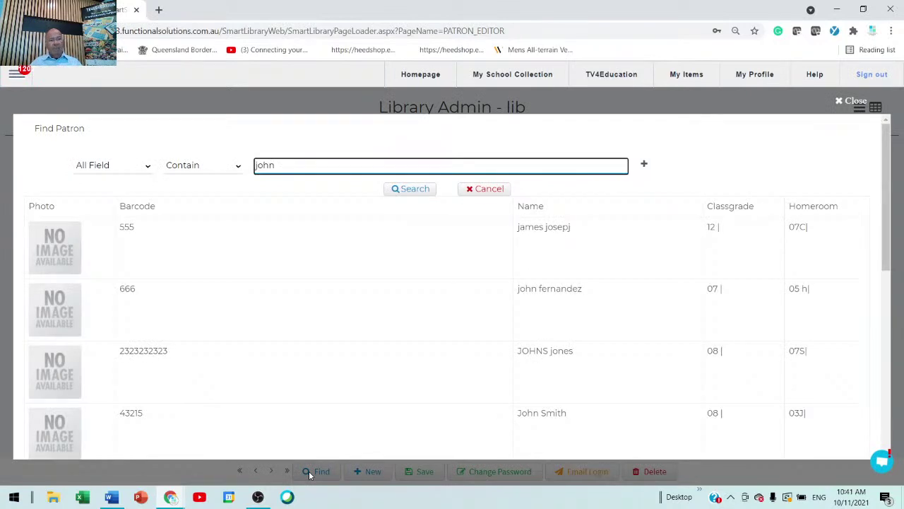
left_click(580, 318)
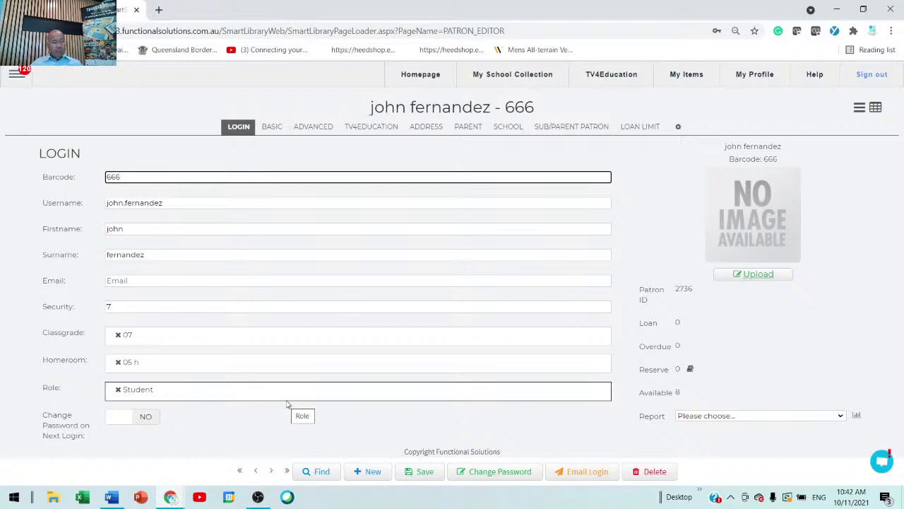
double_click(109, 305)
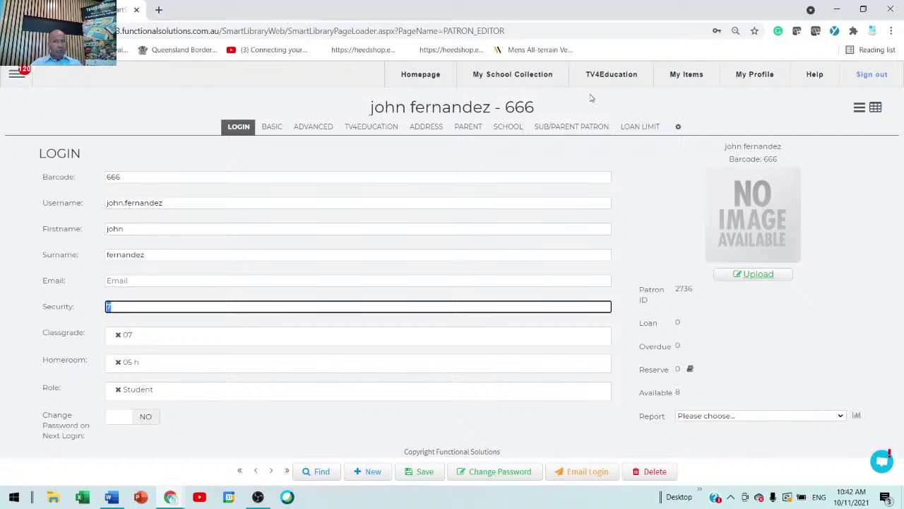
Step: Open the book Discovering Saint Patrick from My School Collection for editing and locate its Security field
left_click(524, 77)
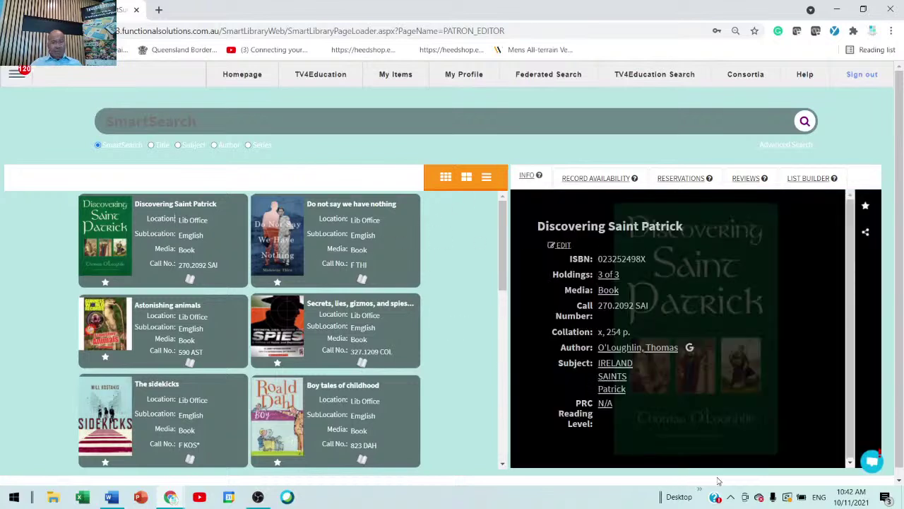
left_click(568, 247)
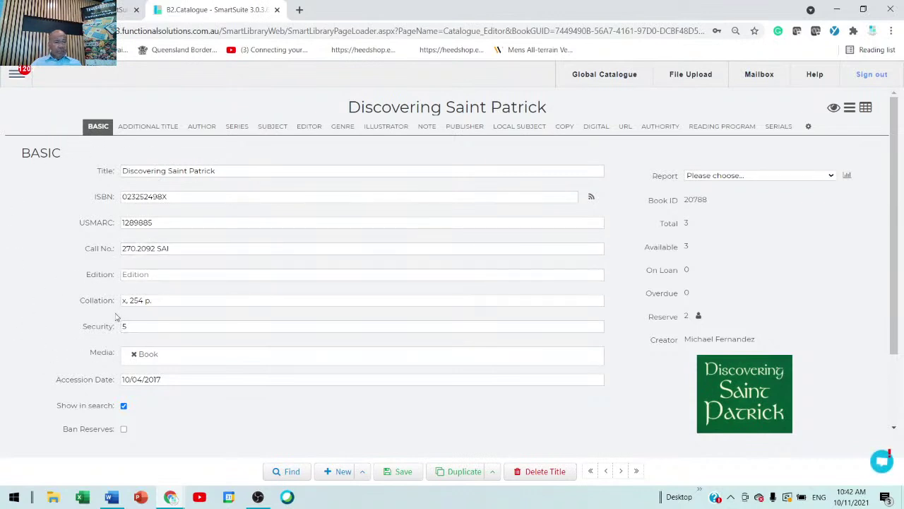
left_click_drag(119, 326, 83, 327)
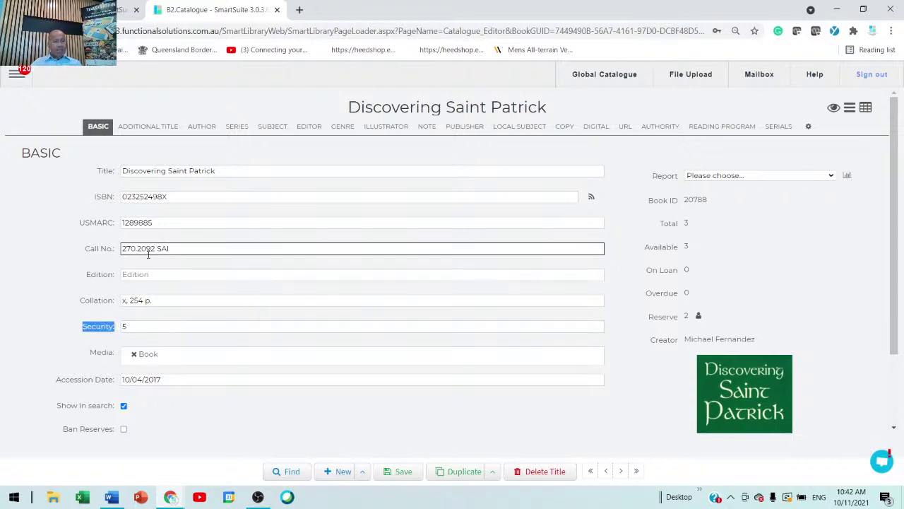
Step: Set the Security of Discovering Saint Patrick to 11 and save the catalogue record
left_click_drag(154, 329, 101, 330)
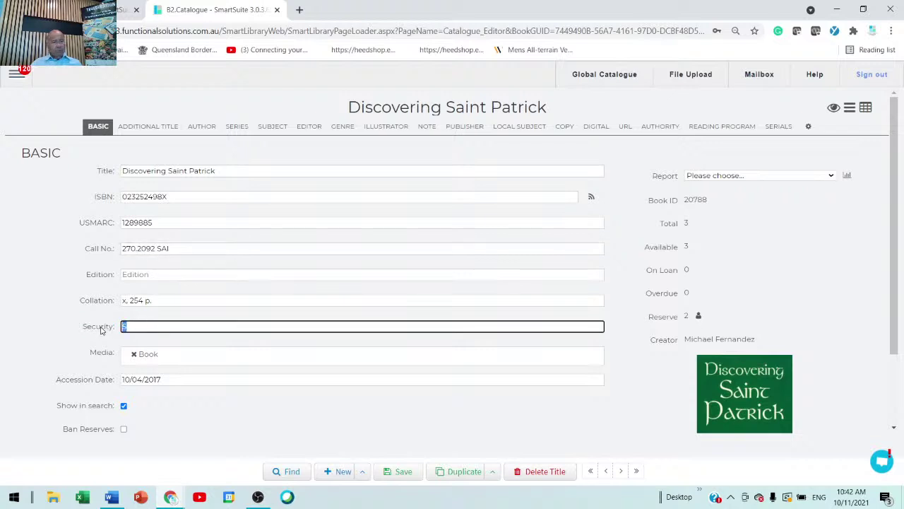
type("11")
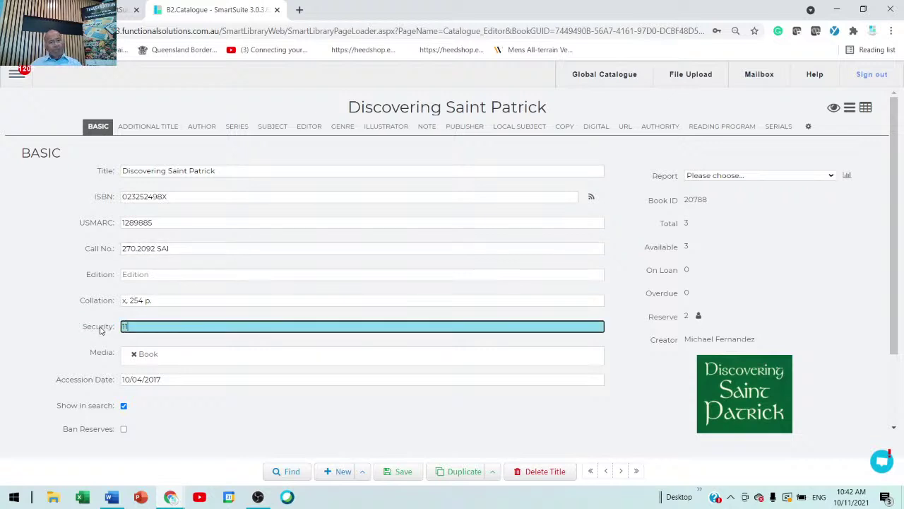
left_click(402, 475)
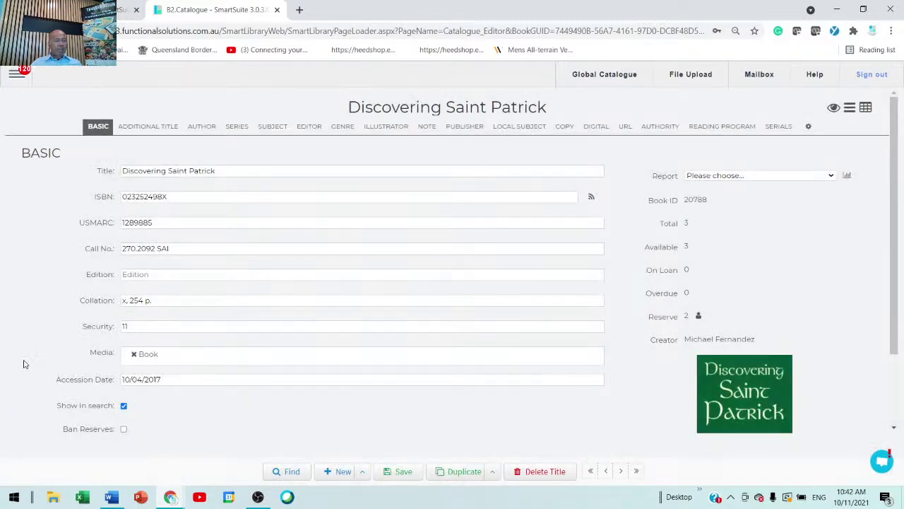
left_click(157, 330)
left_click(103, 332)
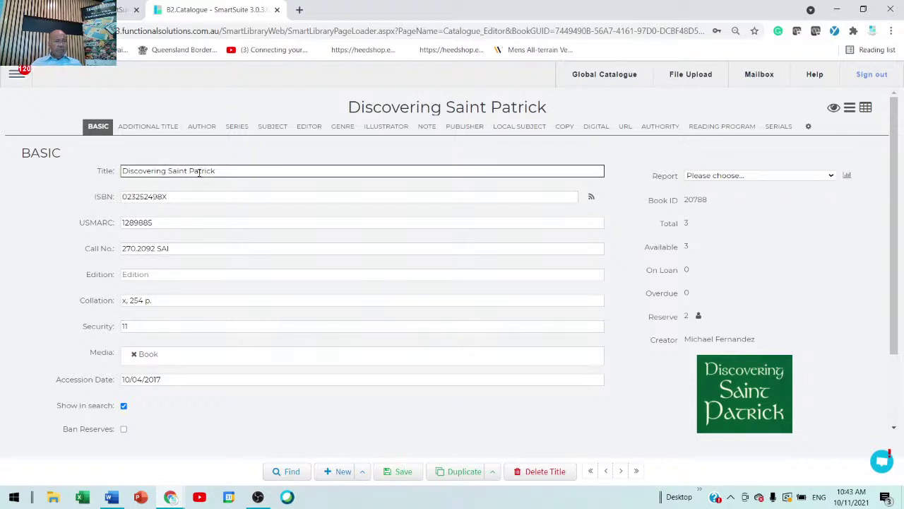
Step: Check the book's Title in the catalogue record and return to the school's collection search page
left_click_drag(263, 171, 97, 171)
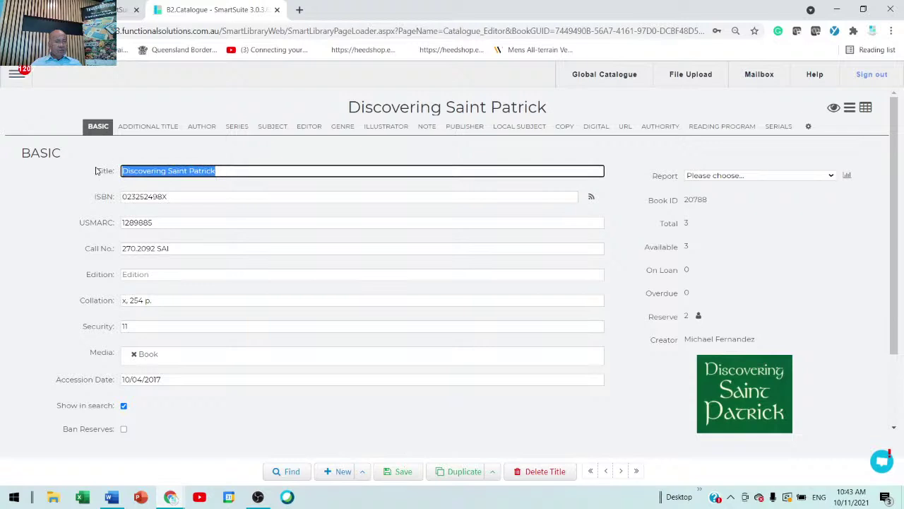
left_click(21, 77)
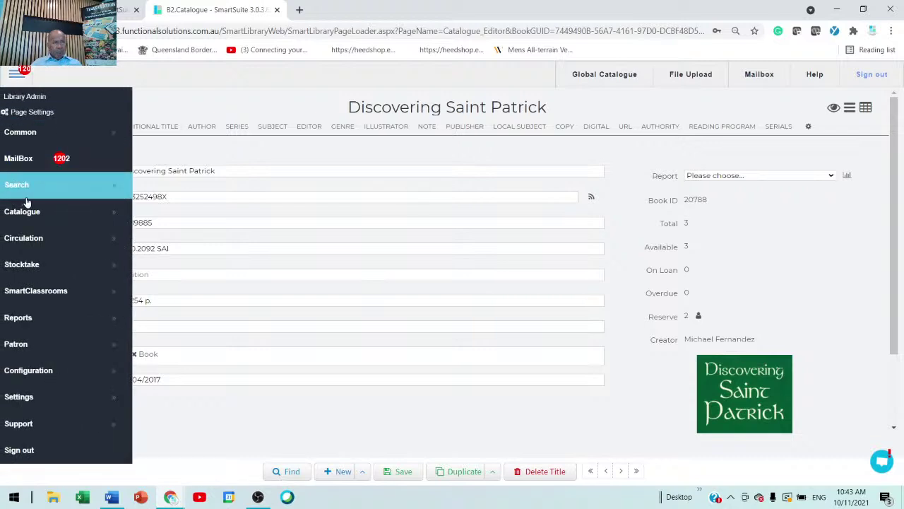
mouse_move(77, 187)
left_click(161, 187)
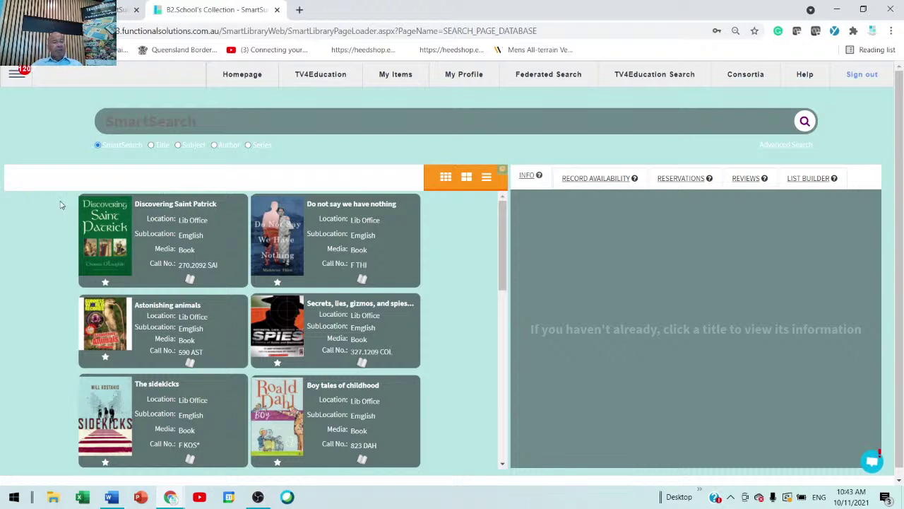
Step: Open the TV4Education page and browse its video categories
left_click(314, 78)
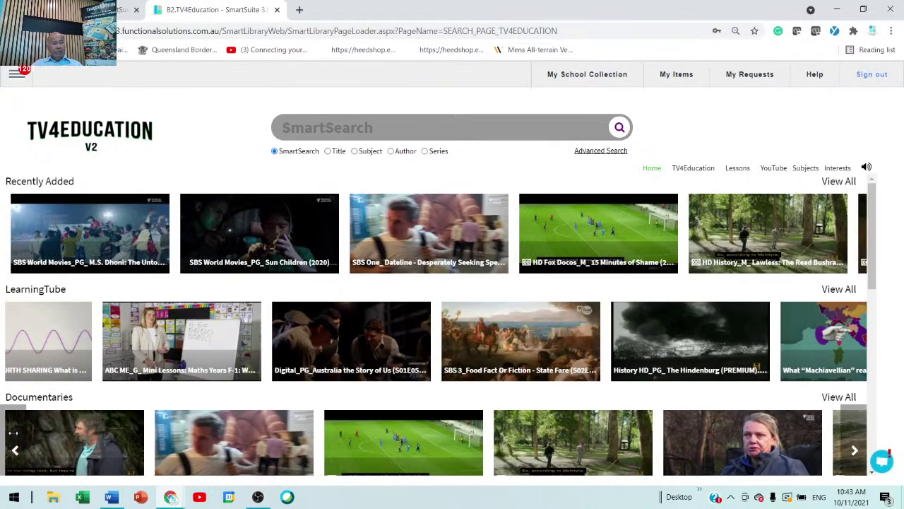
scroll(15, 434, "down", 2)
scroll(14, 433, "down", 1)
scroll(11, 185, "up", 3)
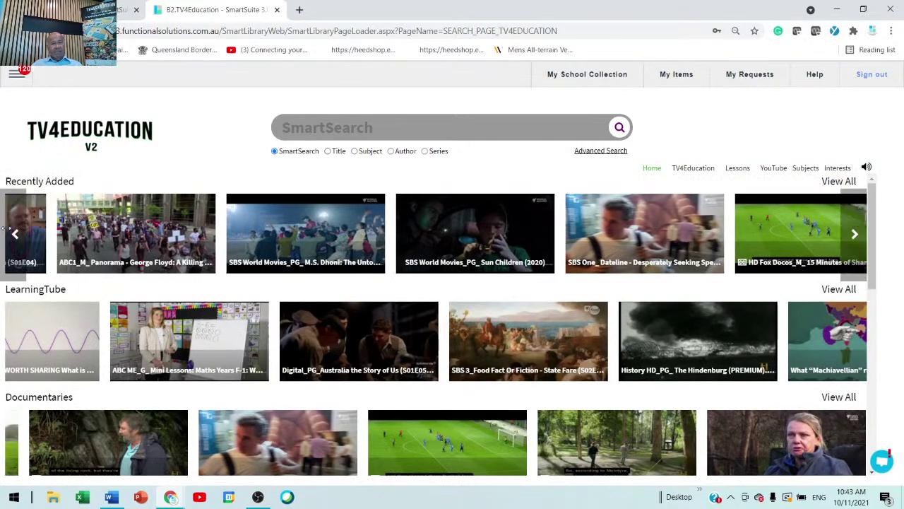
Step: Open the recently added video M.S. Dhoni: The Untold Story, add it to My Items and close it
mouse_move(436, 265)
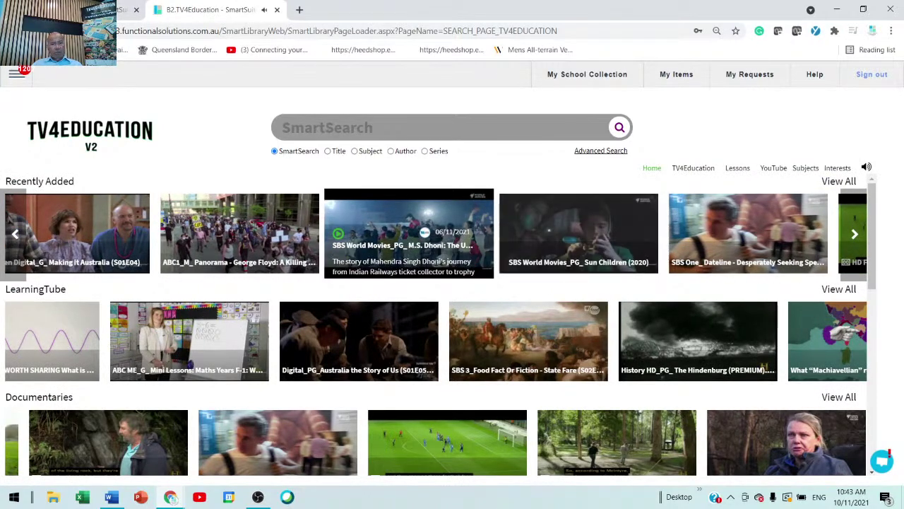
left_click(394, 228)
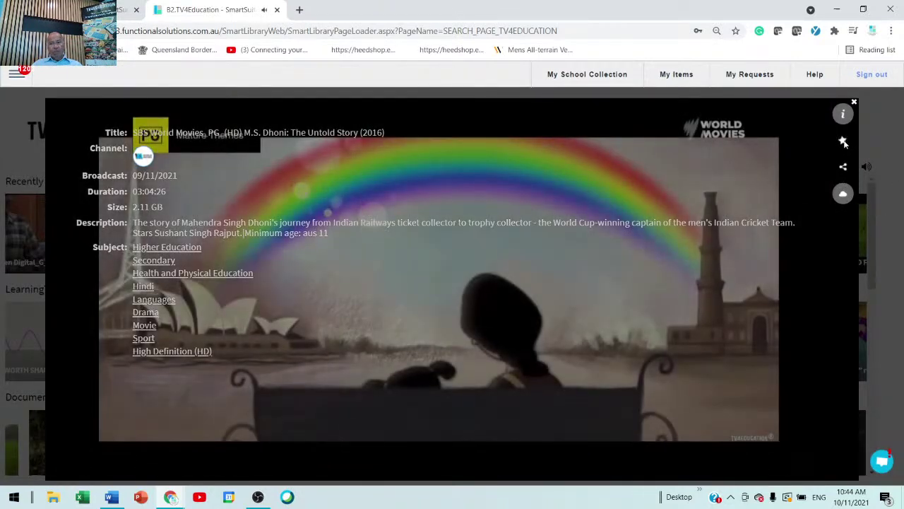
left_click(843, 141)
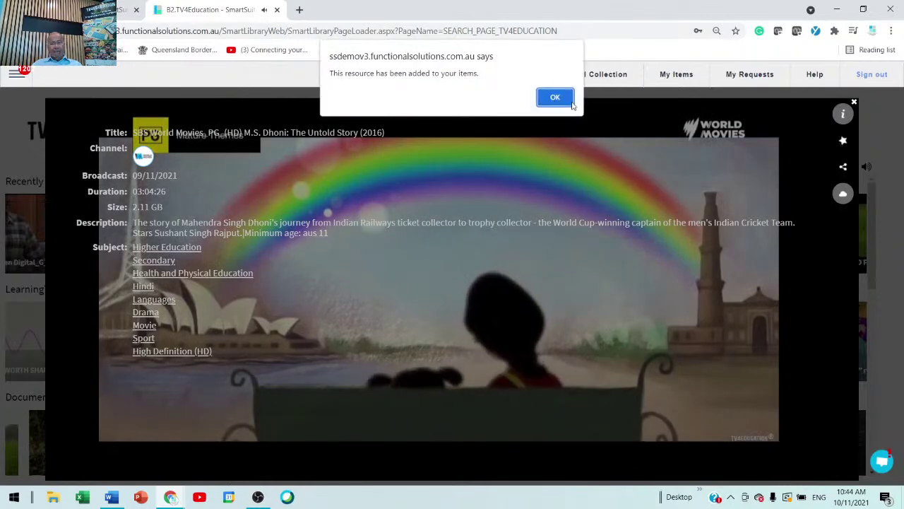
left_click(571, 101)
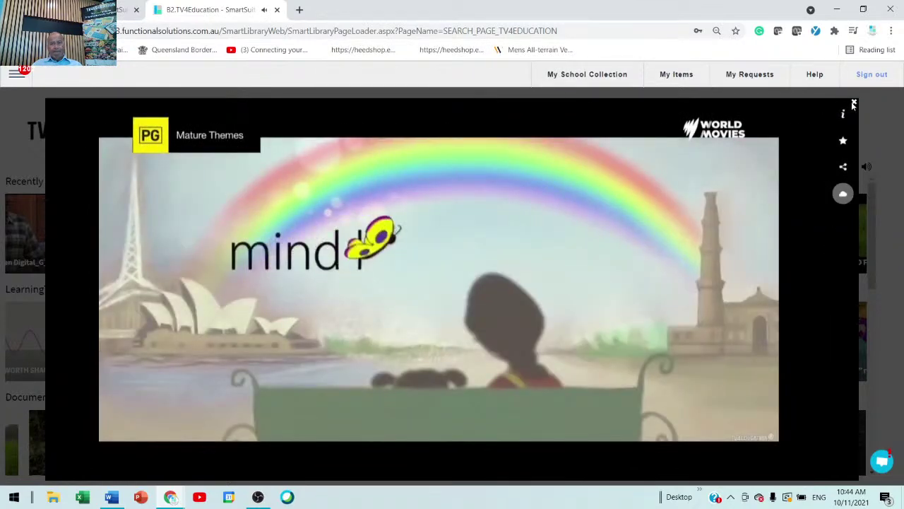
left_click(854, 104)
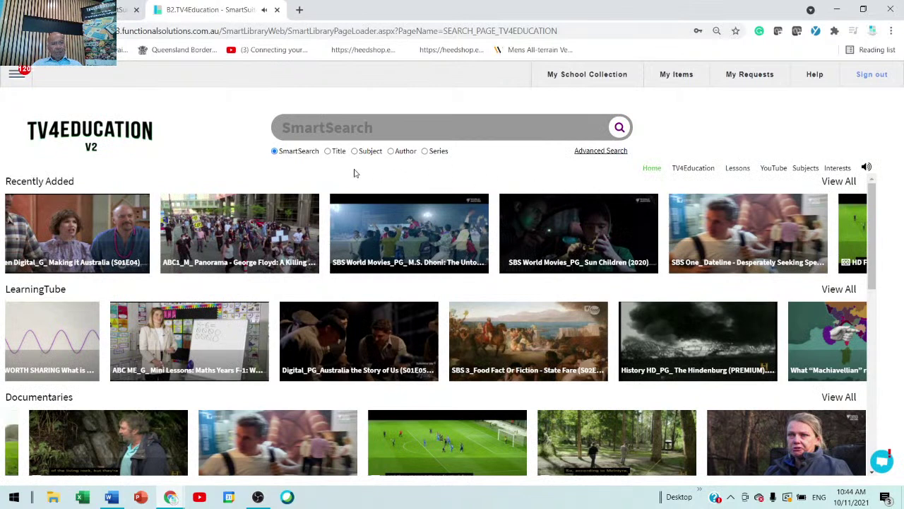
Step: Open the recently added video Panorama - George Floyd: A Killing That Shook the World, add it to My Items and close it
mouse_move(212, 226)
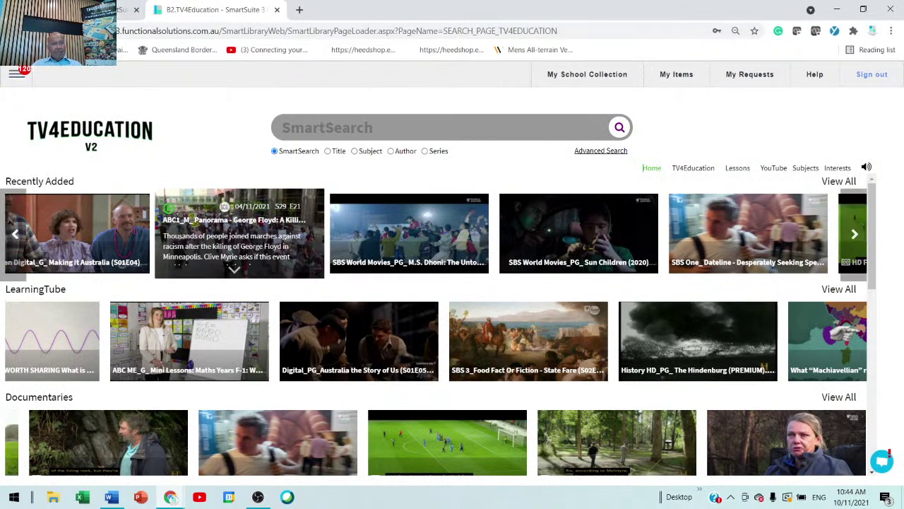
left_click(204, 238)
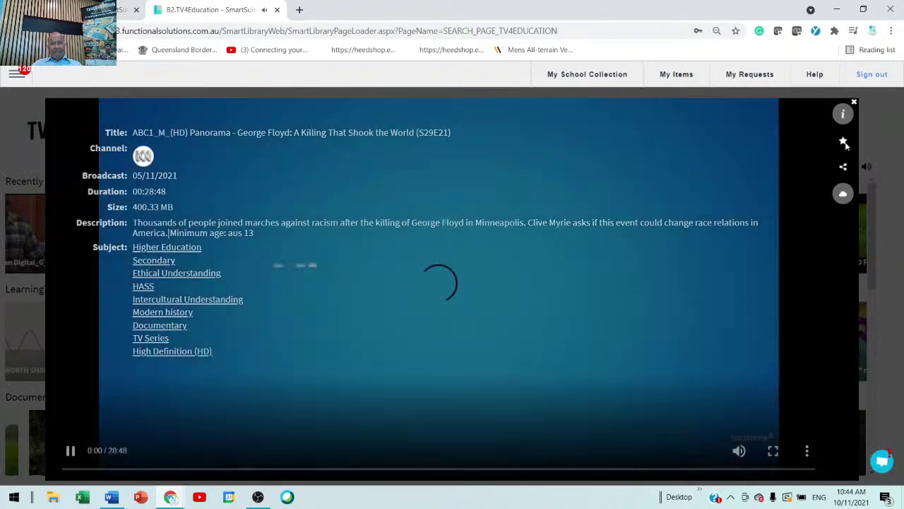
left_click(845, 143)
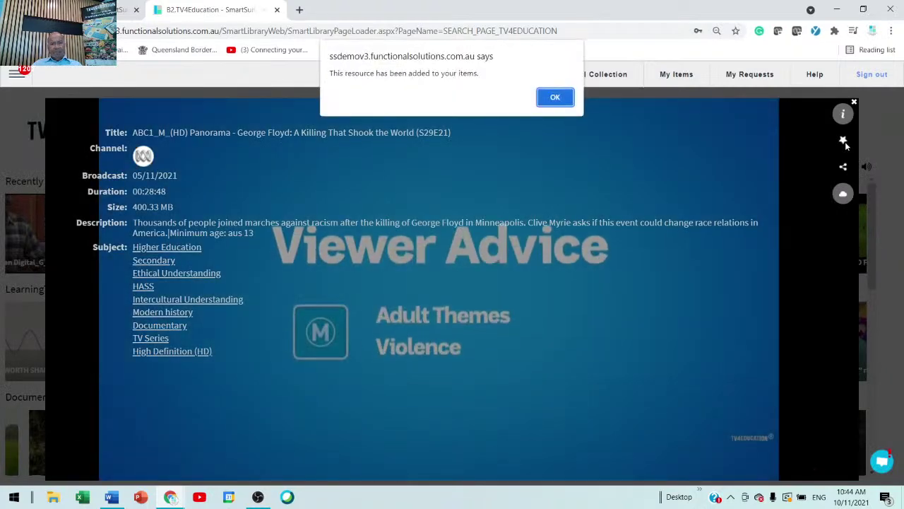
left_click(553, 98)
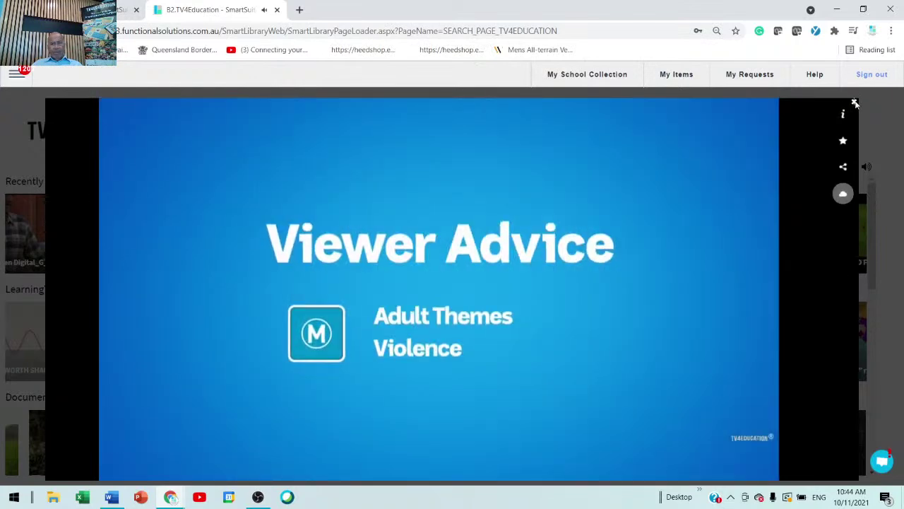
left_click(855, 104)
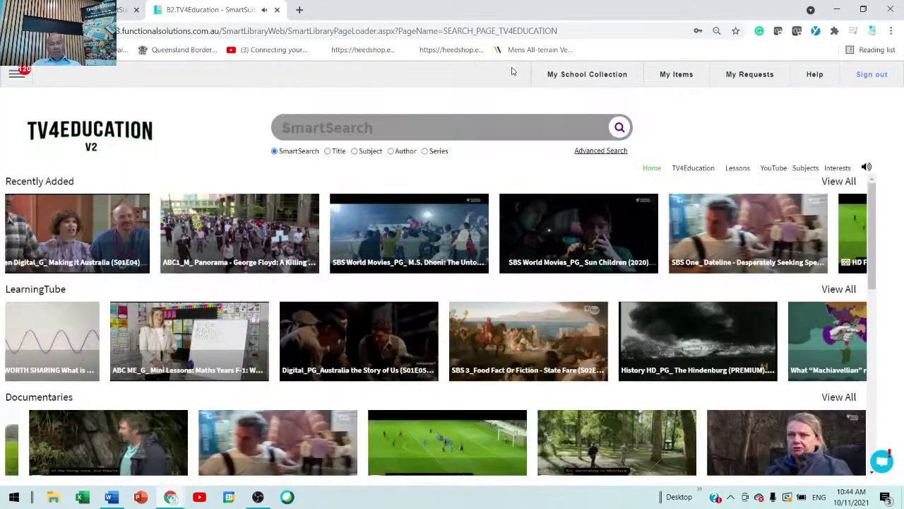
Step: Open the M.S. Dhoni video from the school's collection, pause it, skip to about 31:36 and show its title information
left_click(576, 78)
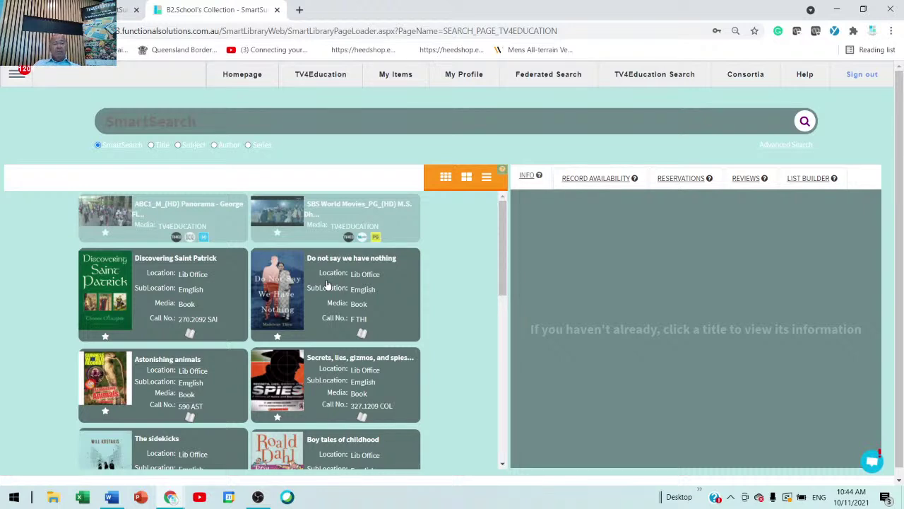
left_click(340, 214)
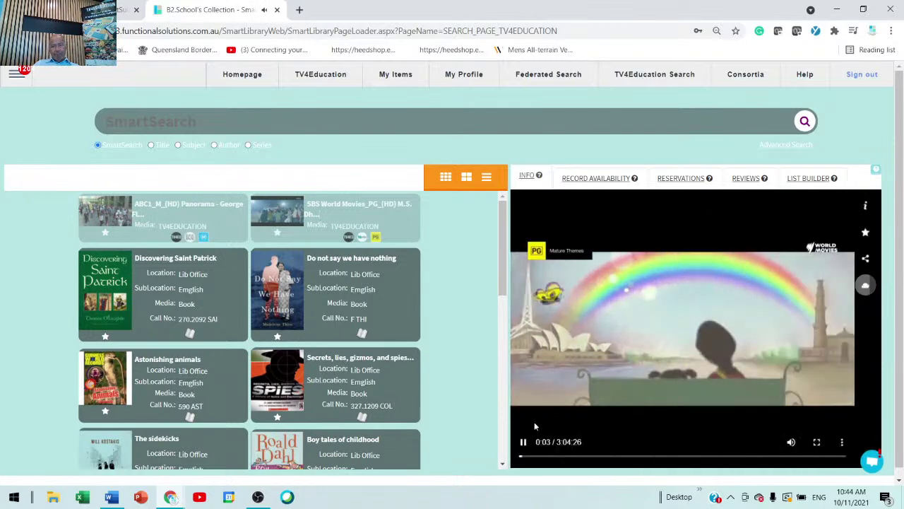
left_click(524, 442)
left_click(578, 457)
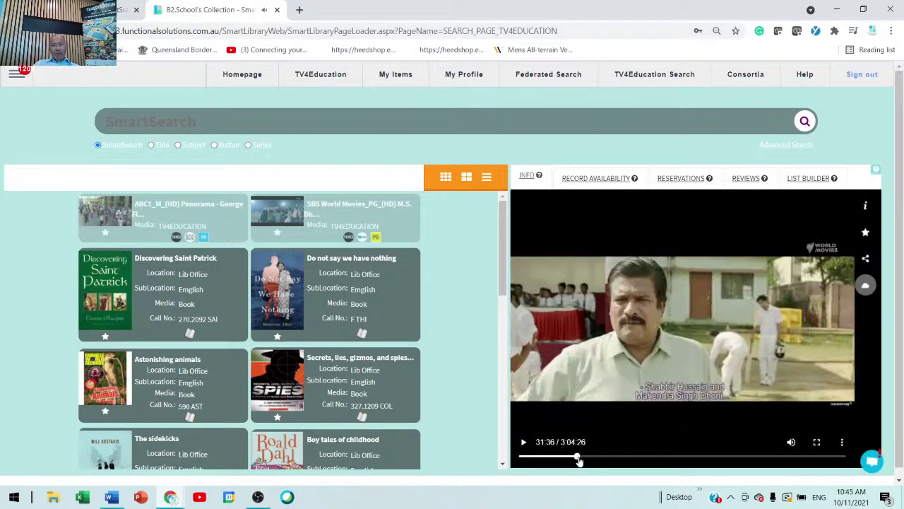
left_click(865, 207)
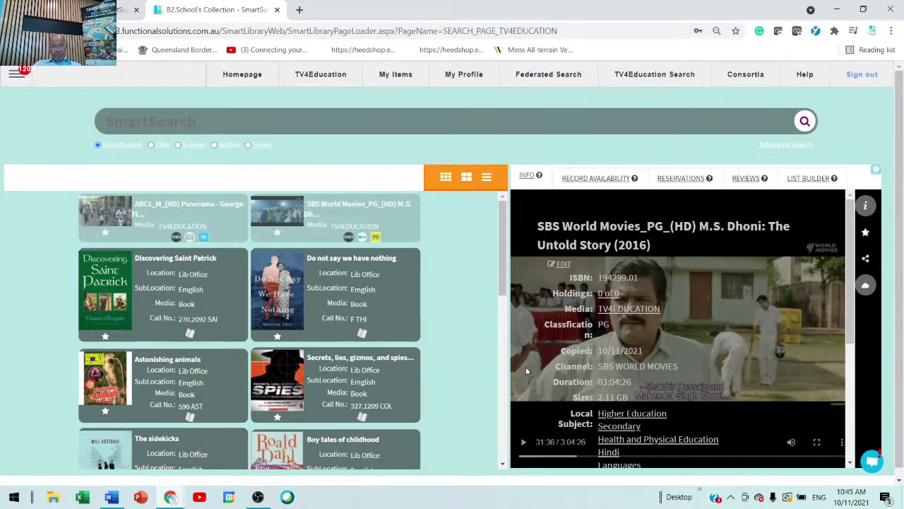
Step: Try Security values 12 and 0 in the M.S. Dhoni video's catalogue record and leave the record without saving
left_click(563, 265)
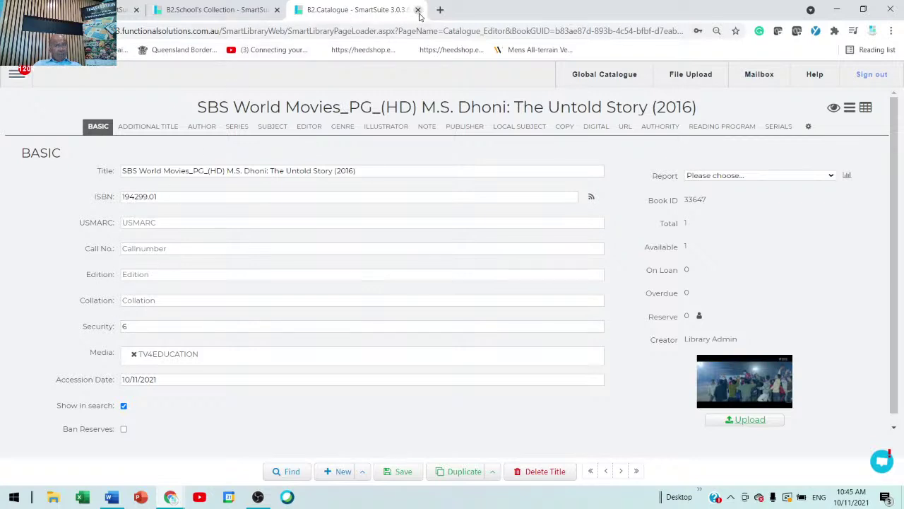
left_click_drag(150, 328, 53, 327)
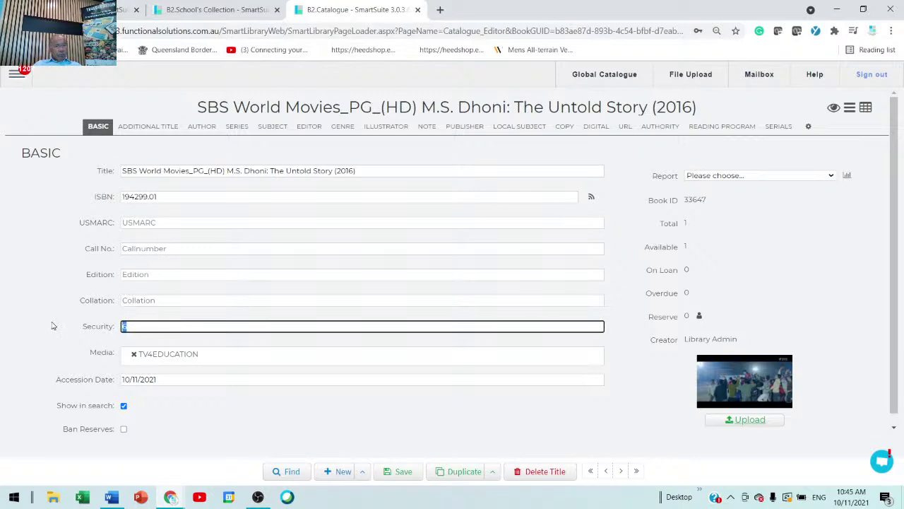
type("12")
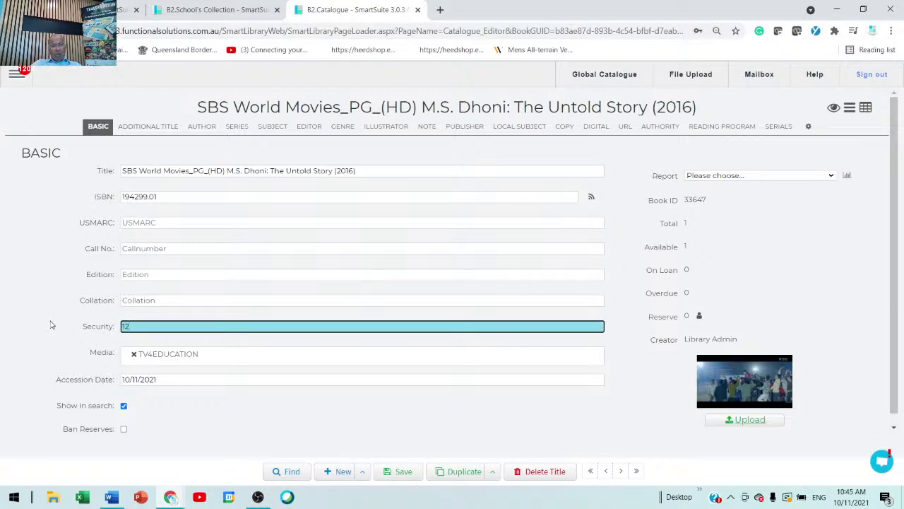
key("BackSpace")
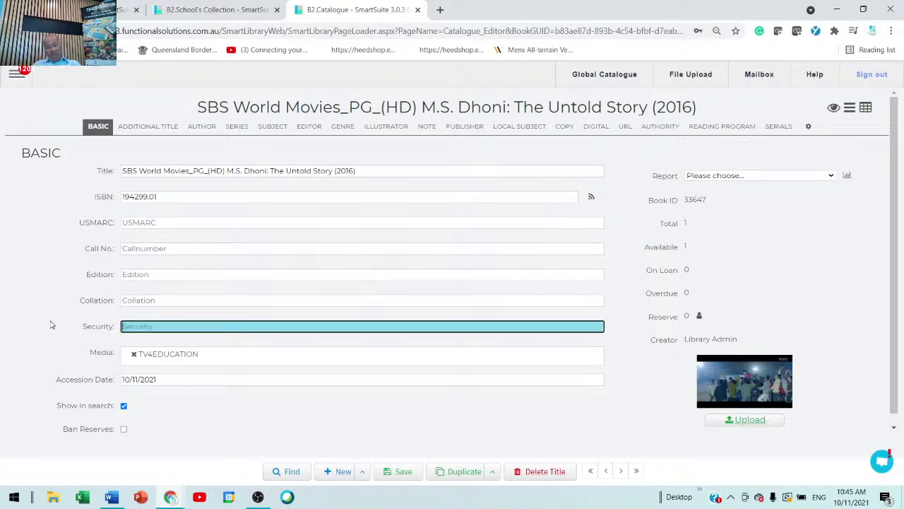
type("0")
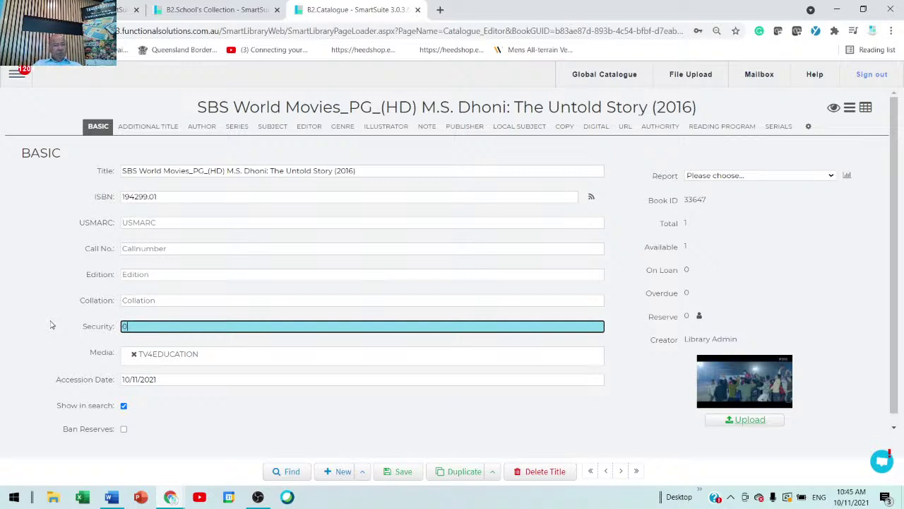
left_click(418, 9)
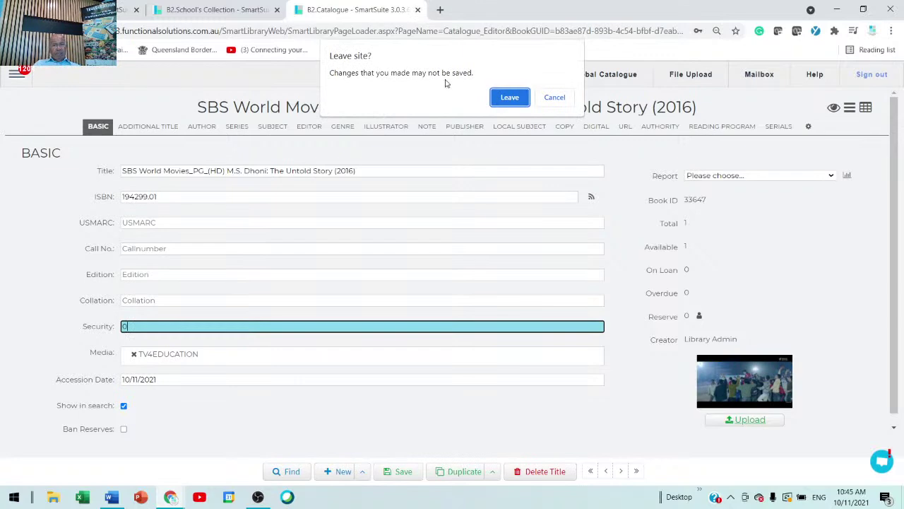
left_click(505, 98)
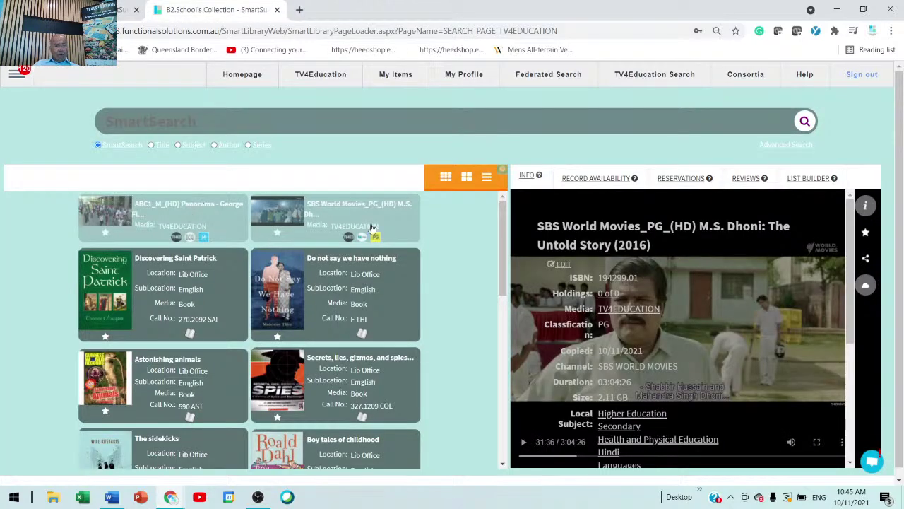
Step: Open the Panorama - George Floyd video from the school's collection, mute and pause it, and show its title information
left_click(174, 222)
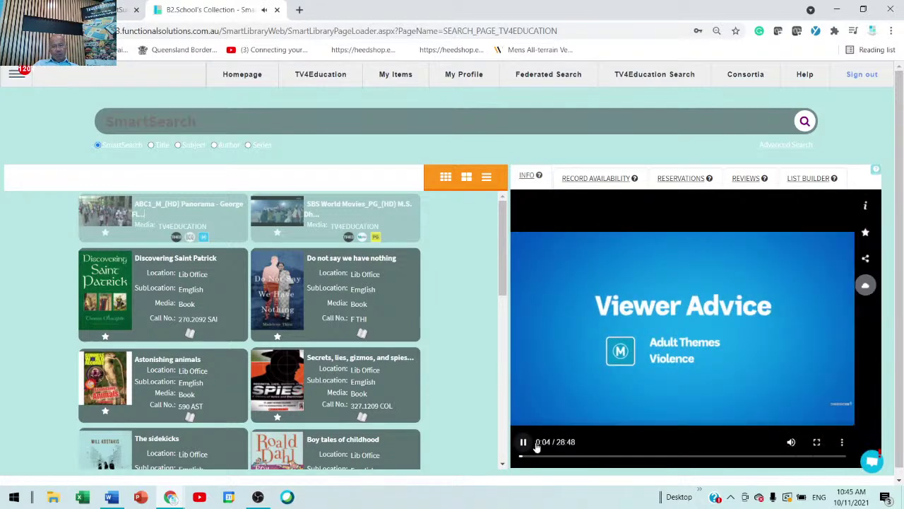
left_click(791, 443)
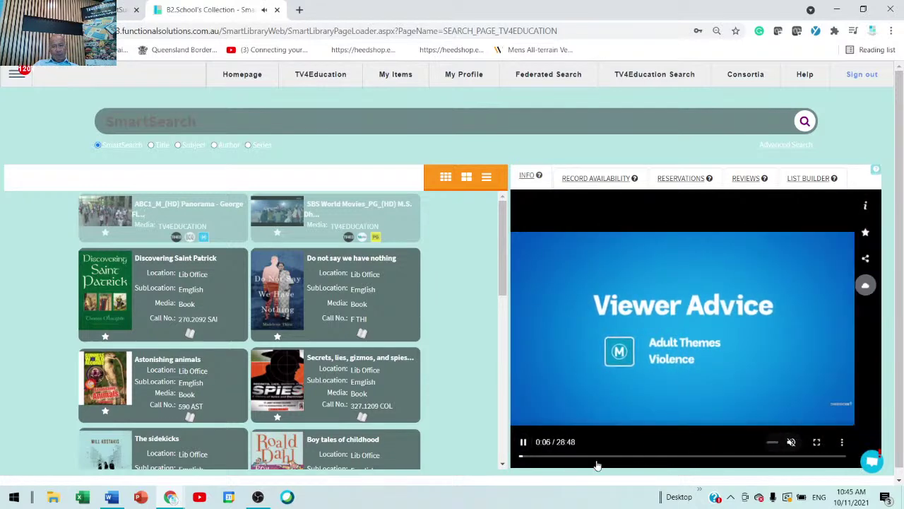
left_click(524, 443)
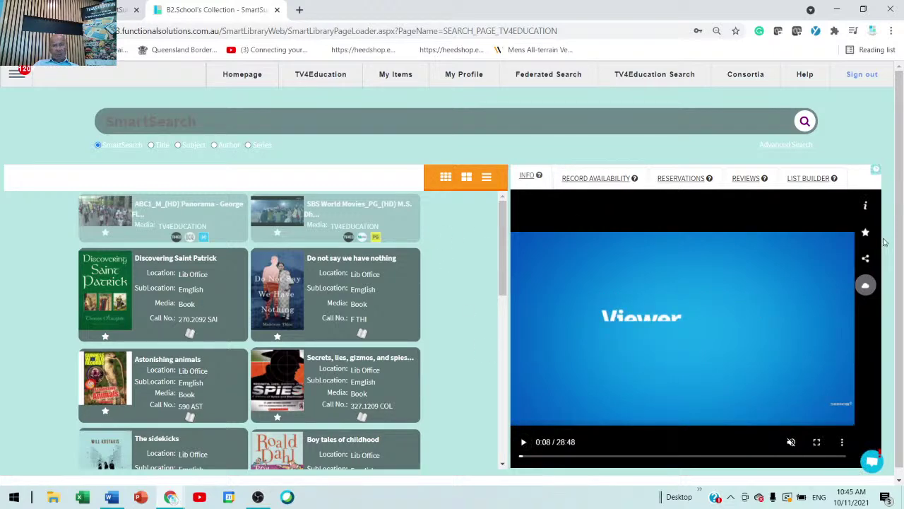
left_click(865, 208)
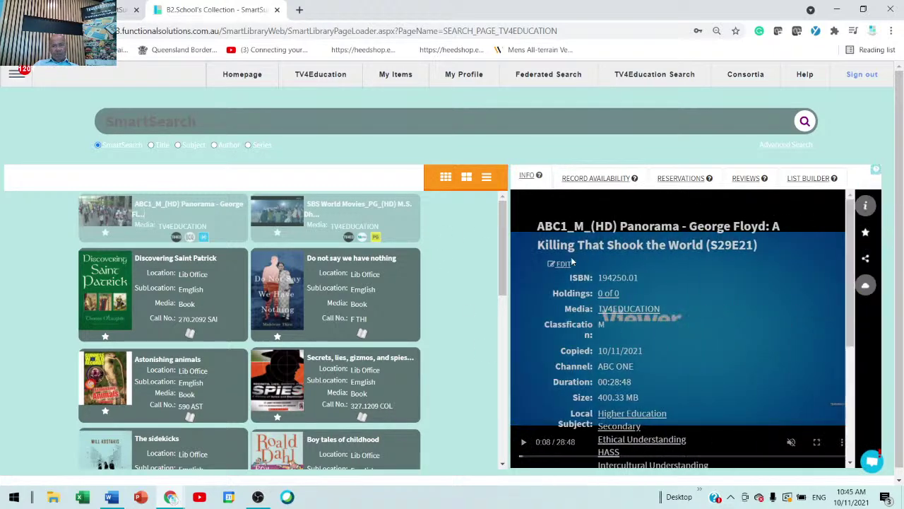
Step: Set the Security of the Panorama - George Floyd video to 12 in its catalogue record, save and close the record
left_click(564, 265)
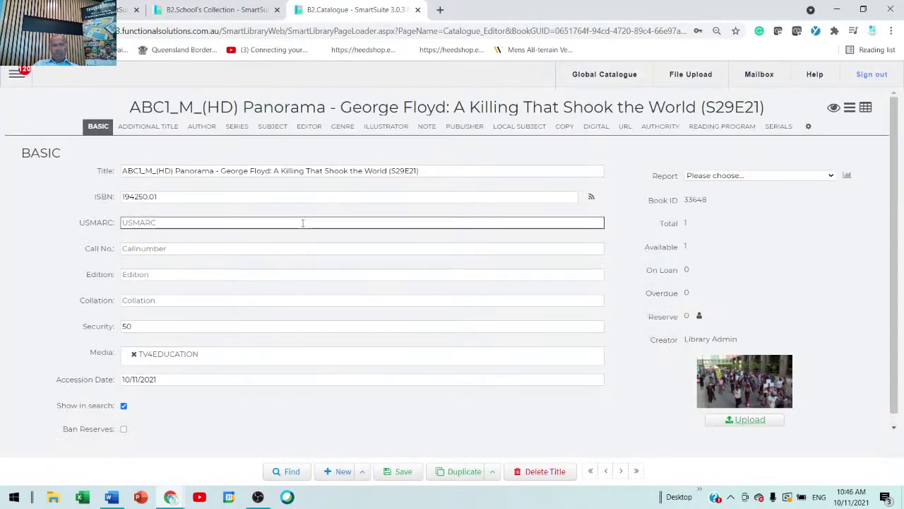
left_click_drag(160, 323, 115, 322)
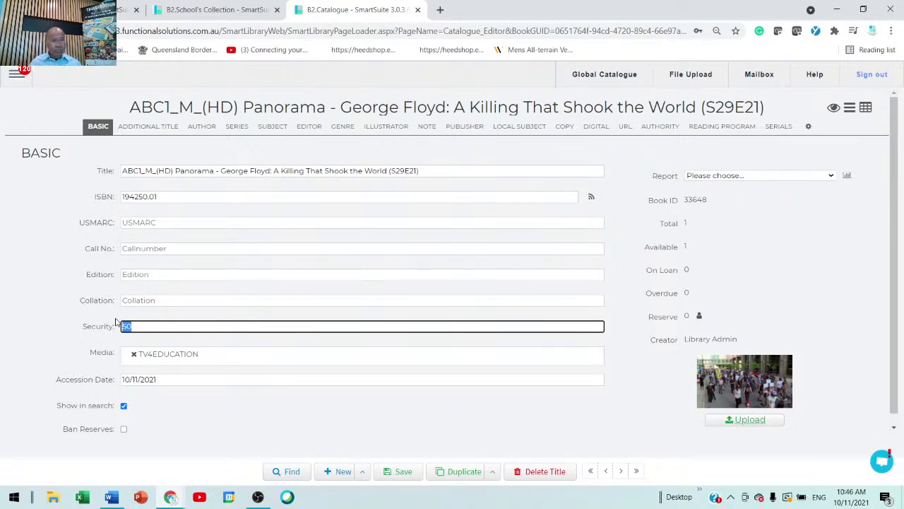
type("12")
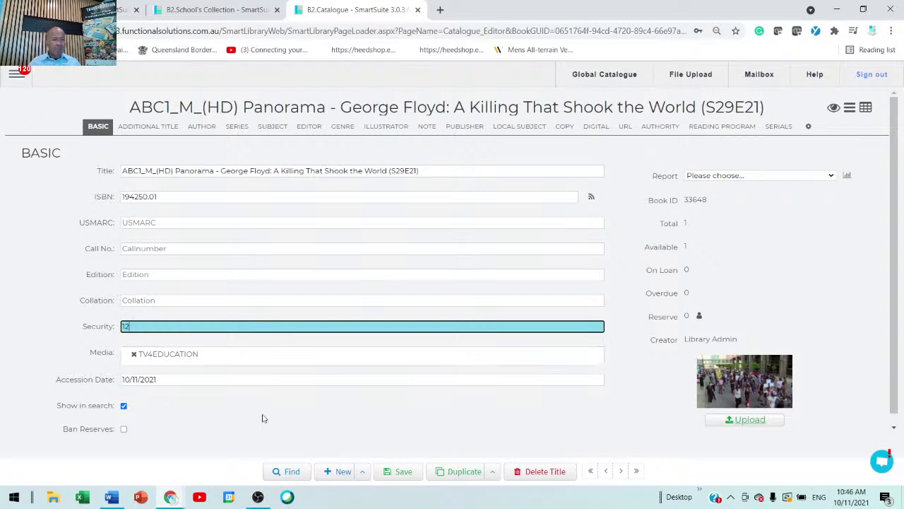
left_click(393, 475)
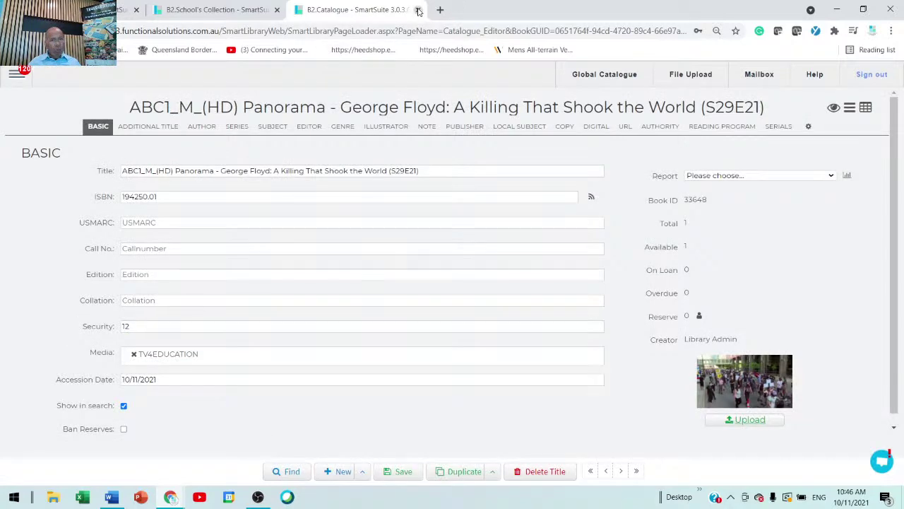
left_click(418, 10)
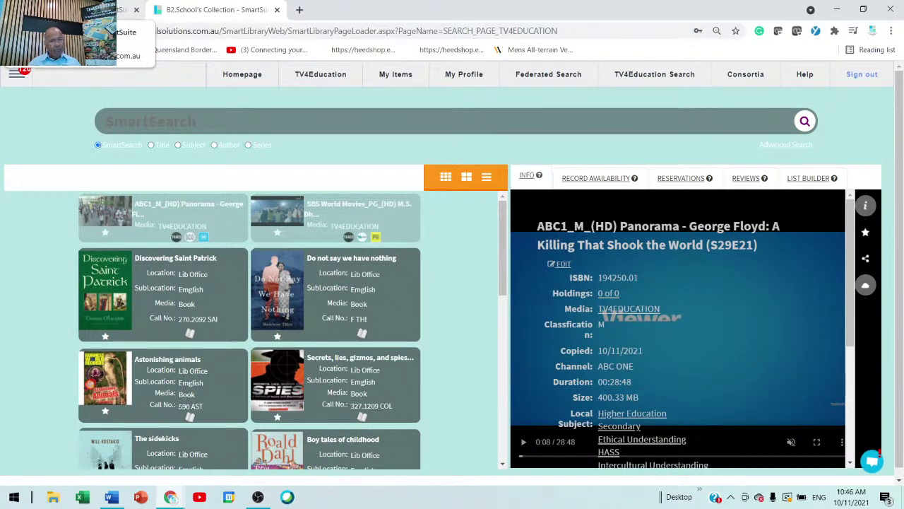
Step: Open the Authority Editor and display the Classgrade list
left_click(16, 76)
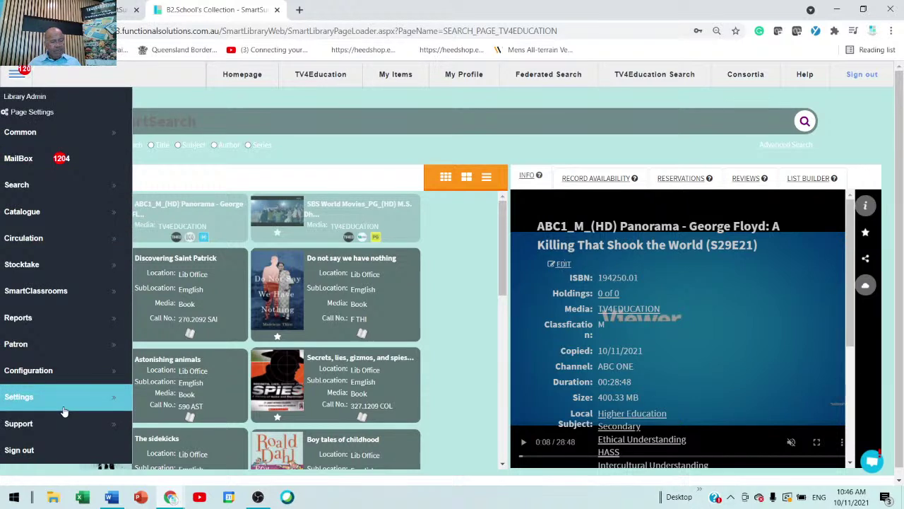
left_click(79, 373)
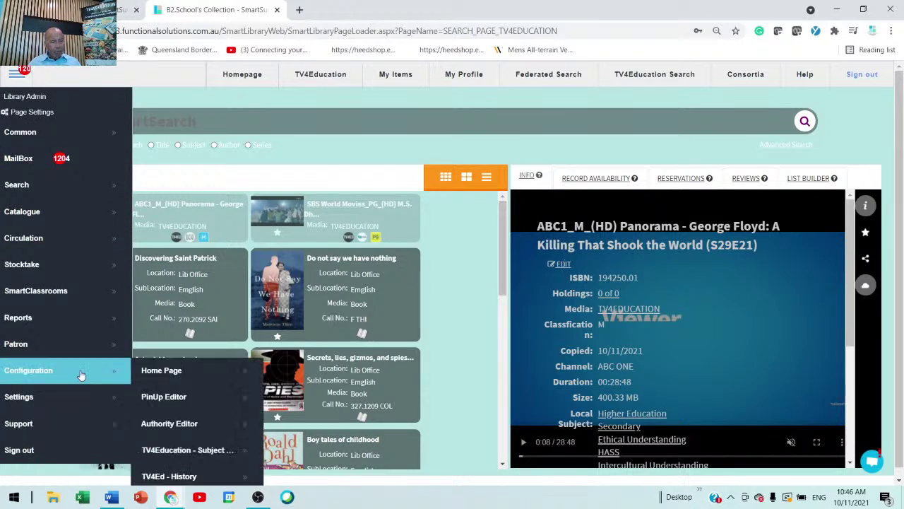
left_click(191, 423)
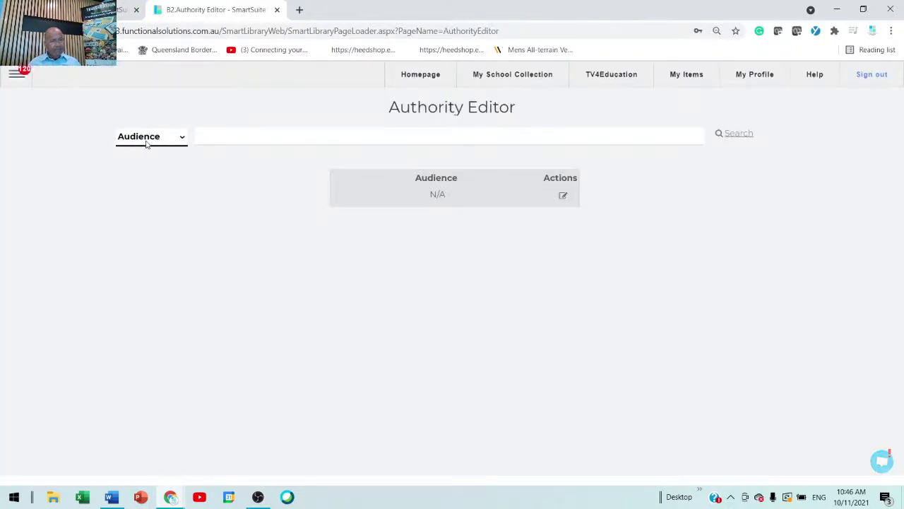
left_click(148, 140)
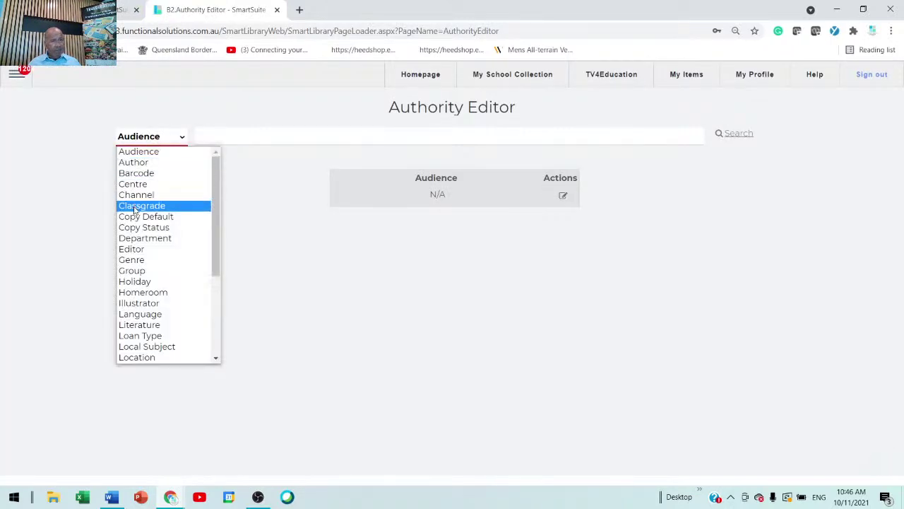
left_click(150, 206)
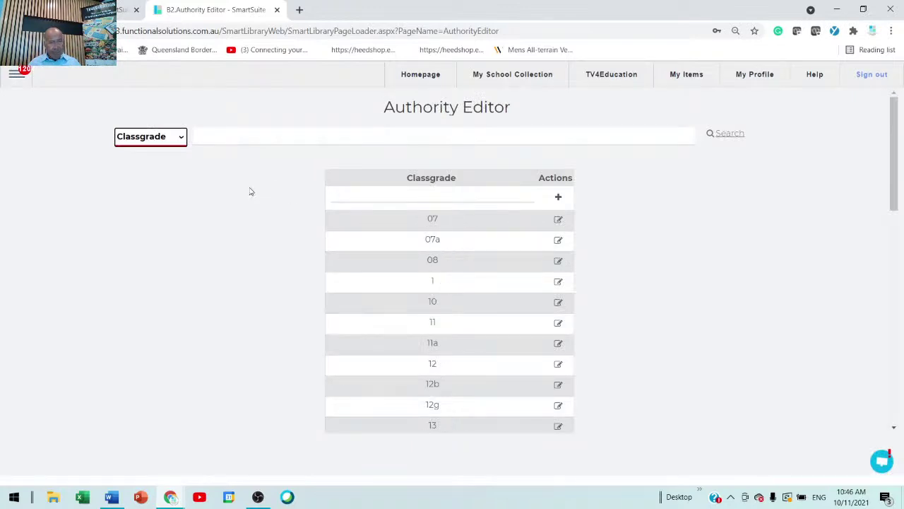
Step: In the Authority Editor's Video Defaul Security list, set the M classification's Security to 12, save and close the entry
left_click(180, 139)
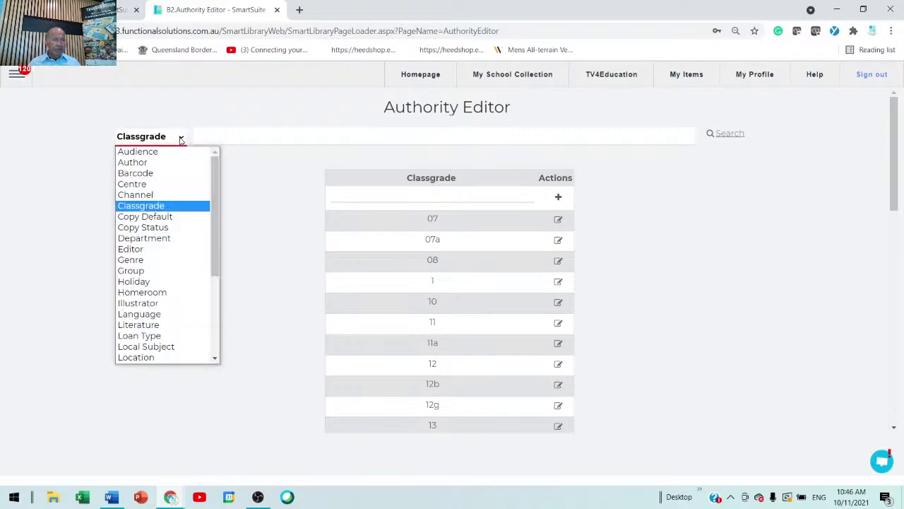
scroll(184, 293, "down", 3)
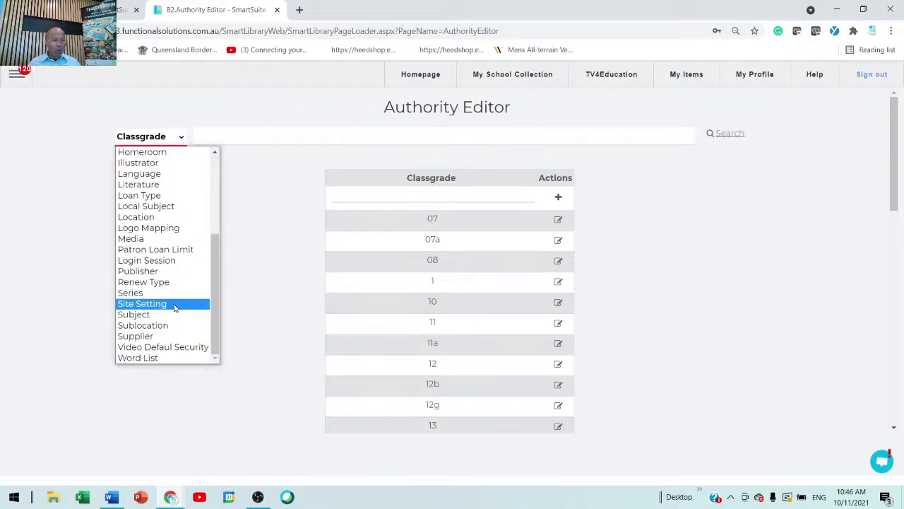
left_click(183, 347)
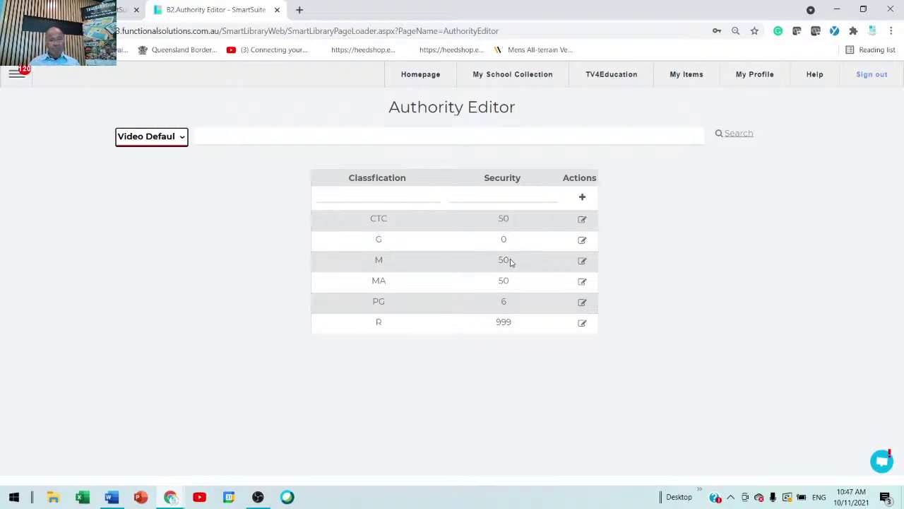
left_click(583, 262)
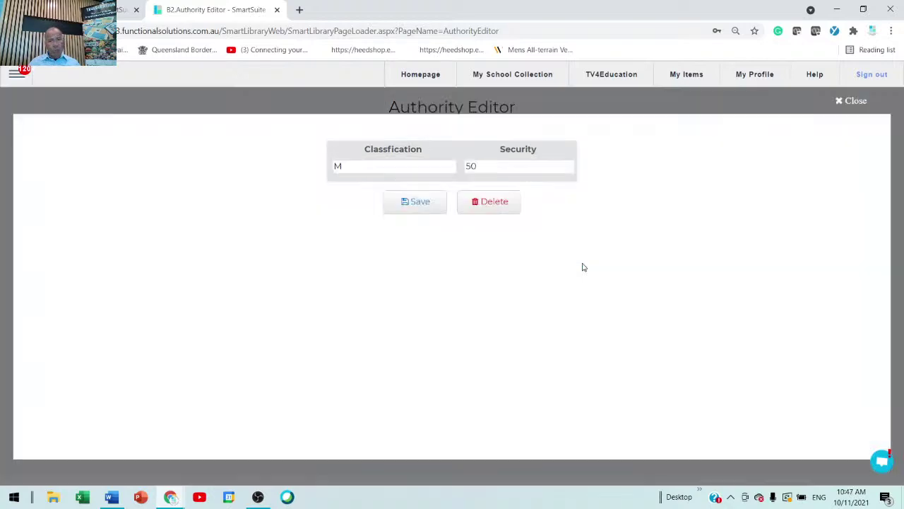
left_click(501, 165)
key("ctrl+a")
key("BackSpace")
type("12")
left_click(418, 204)
left_click(840, 102)
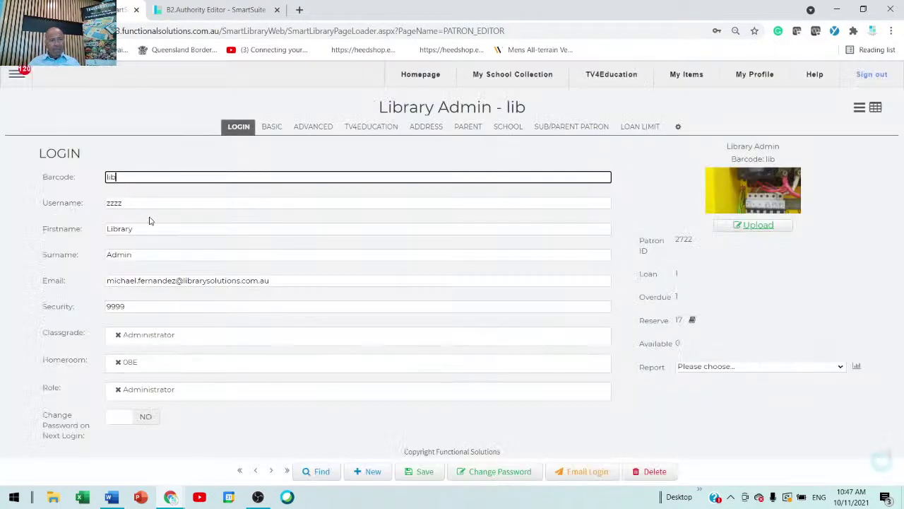
Step: Return to the school's collection, open the Panorama - George Floyd video again and mute it
left_click(502, 77)
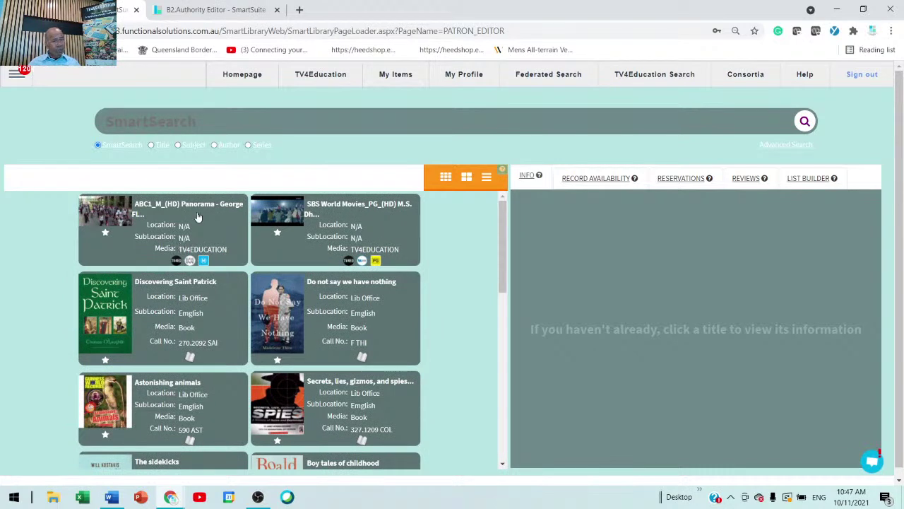
left_click(199, 216)
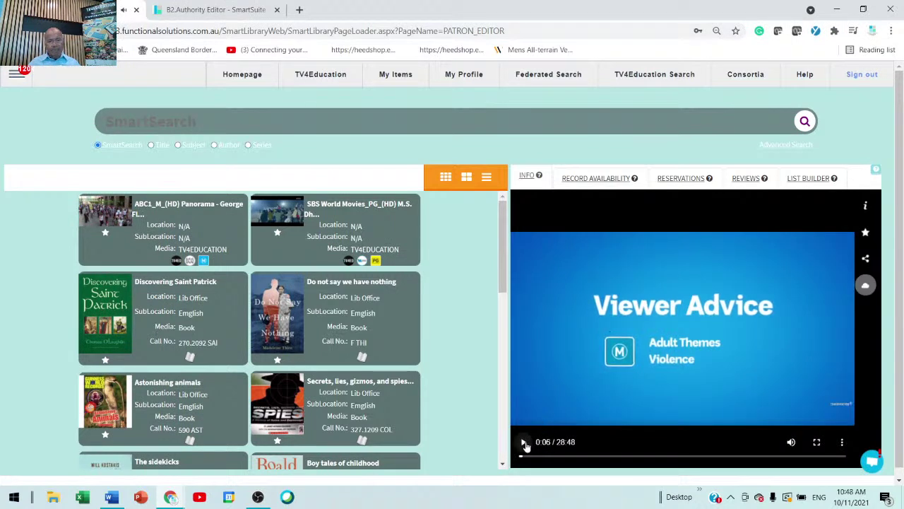
left_click(790, 444)
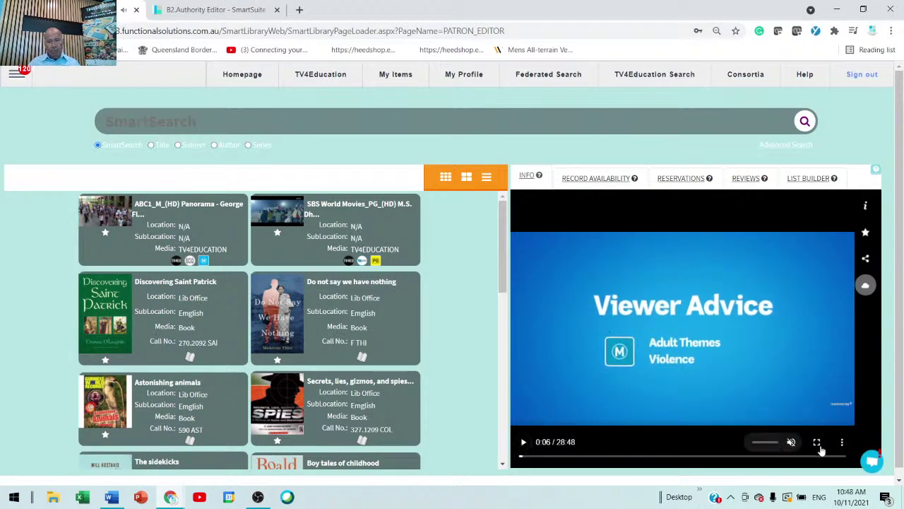
Step: Skip through the Panorama video to 11:49 and briefly show its title information
left_click(708, 458)
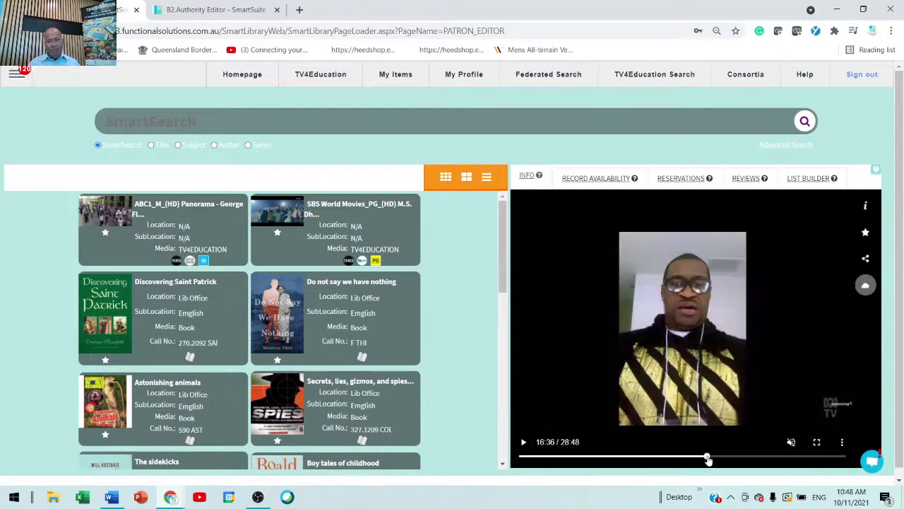
left_click(695, 458)
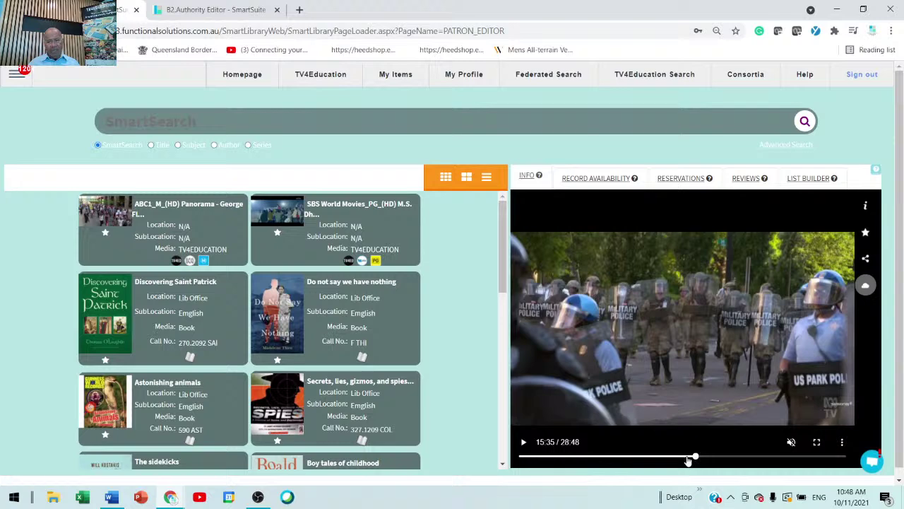
left_click(686, 458)
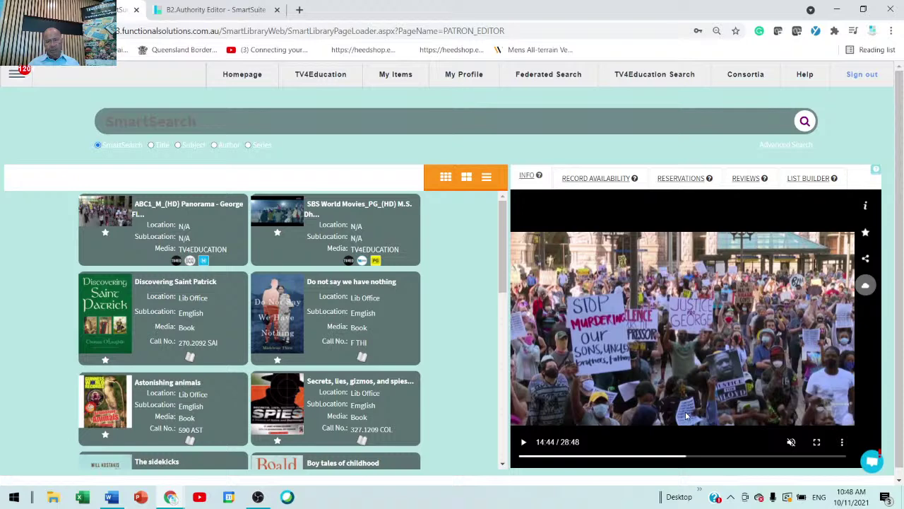
left_click(655, 458)
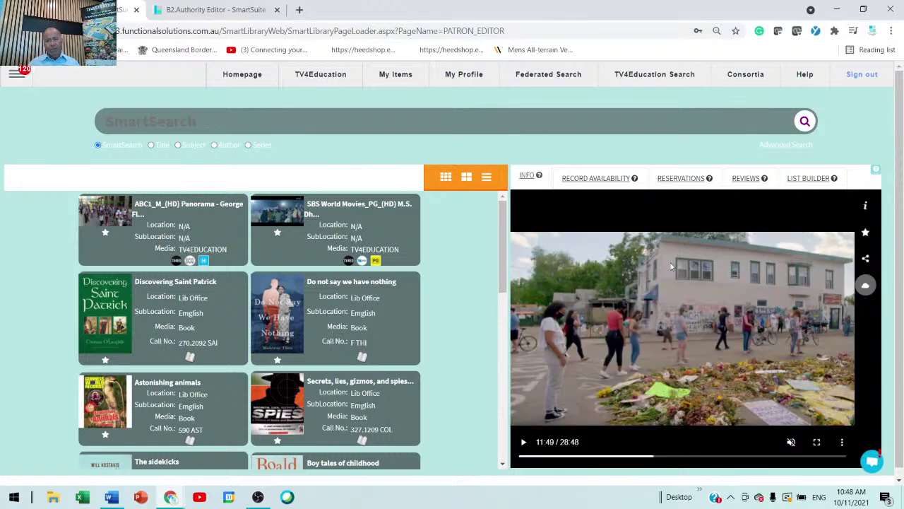
left_click(866, 207)
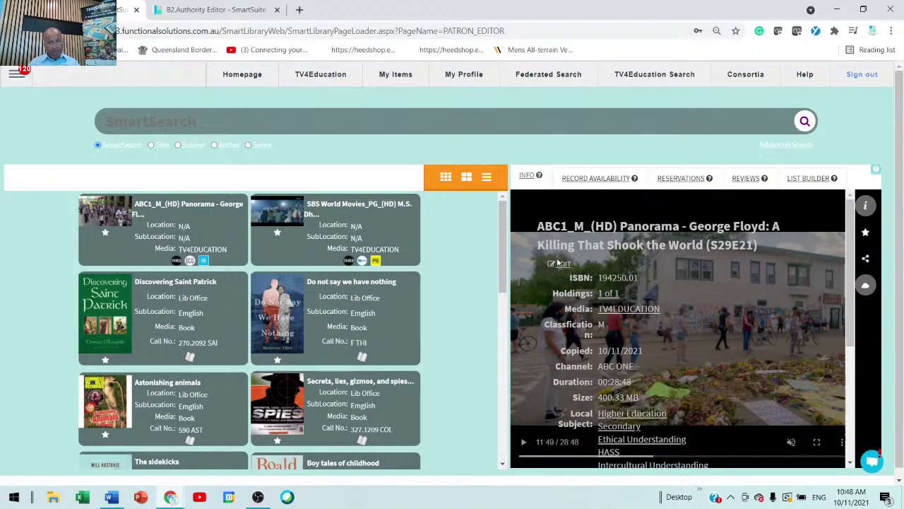
left_click(866, 207)
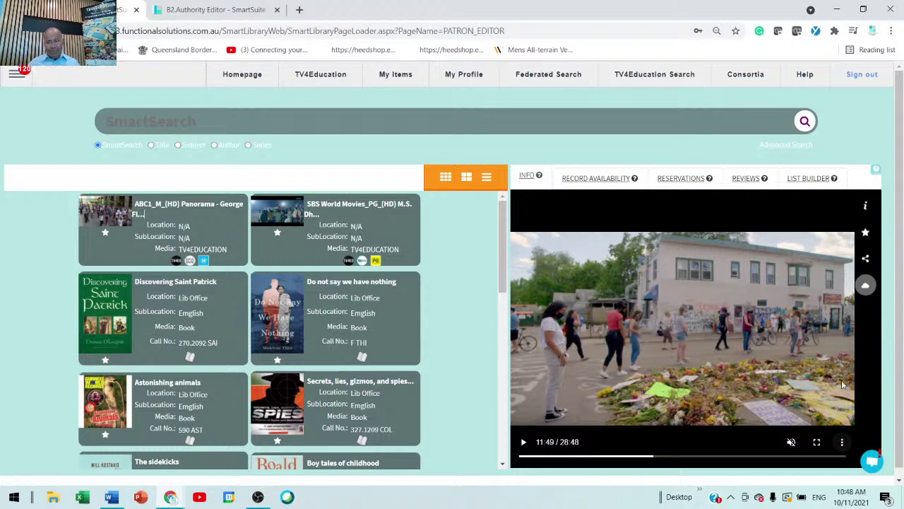
Step: Set the Panorama video's sharing to classgrade 11 and copy its share link
left_click(866, 260)
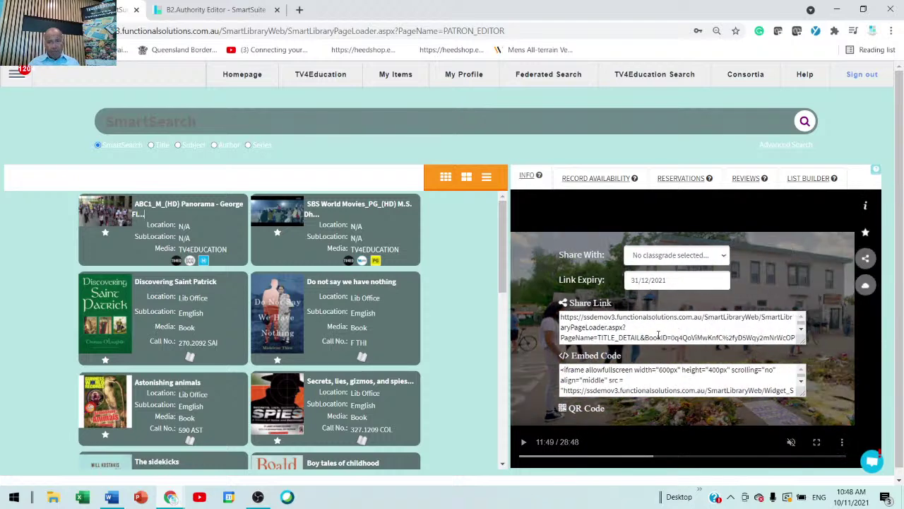
left_click(704, 257)
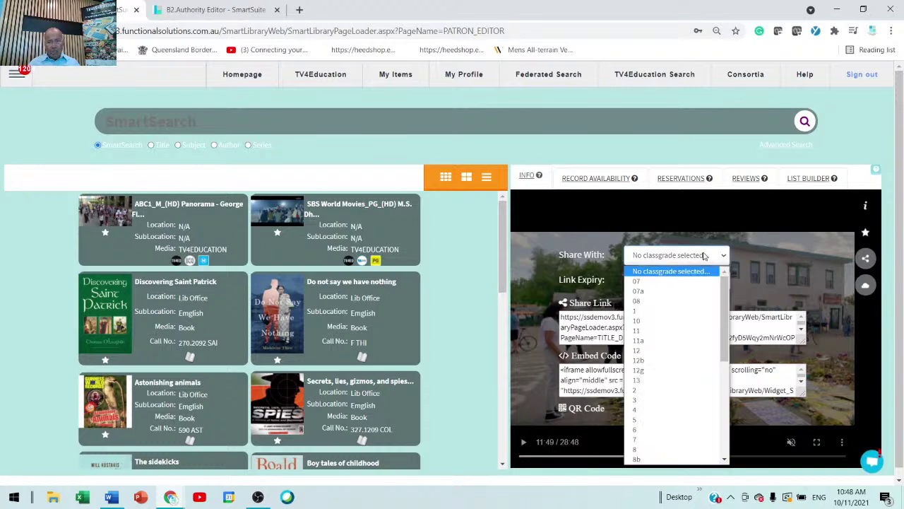
left_click(646, 330)
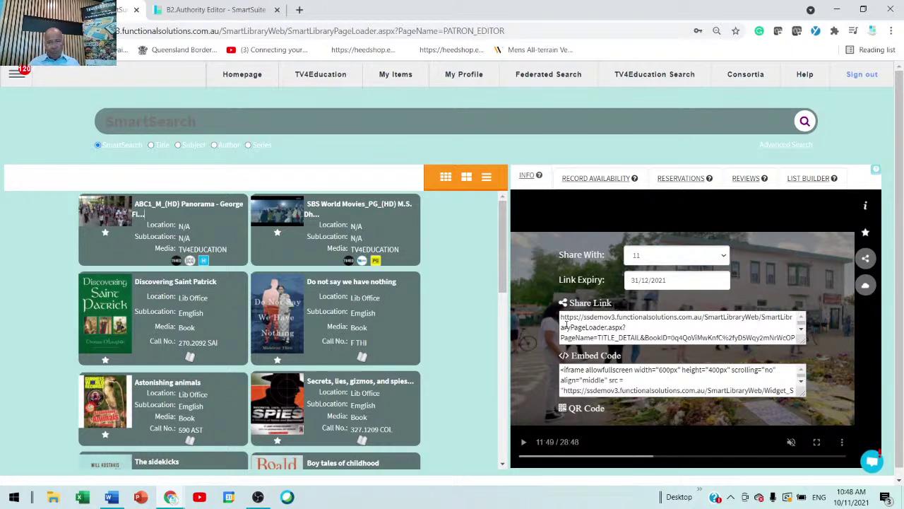
left_click_drag(557, 320, 756, 368)
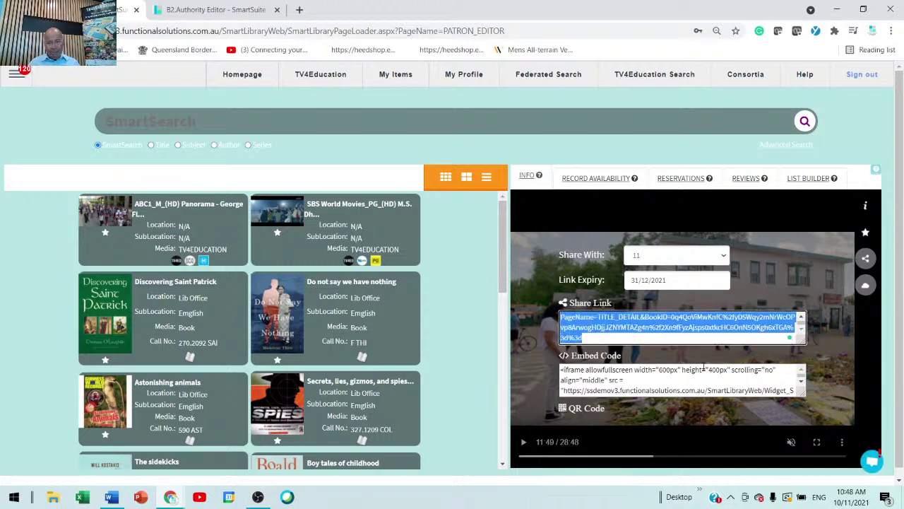
right_click(728, 330)
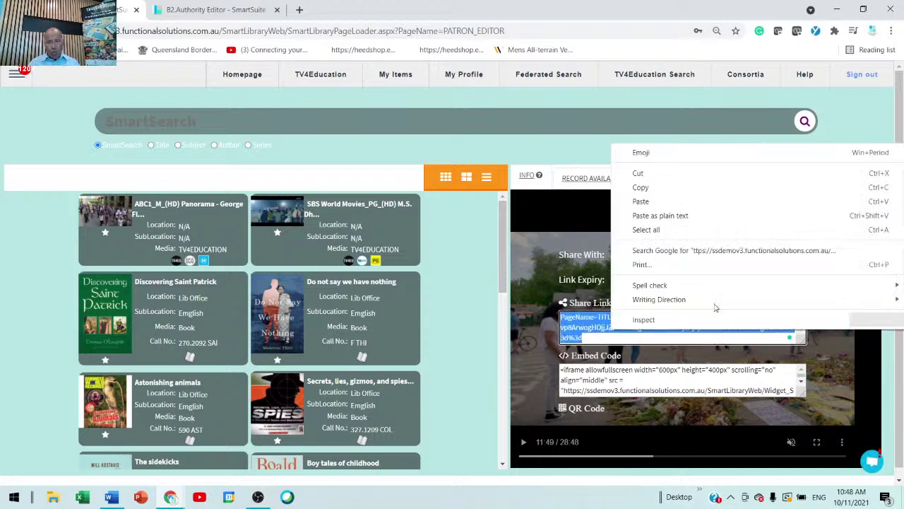
left_click(662, 188)
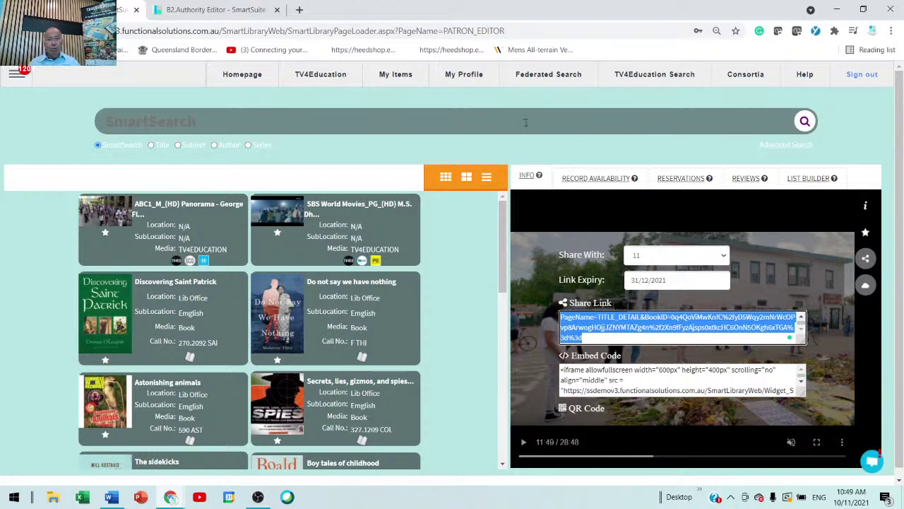
Step: Open the title information of the book Discovering Saint Patrick
left_click(163, 295)
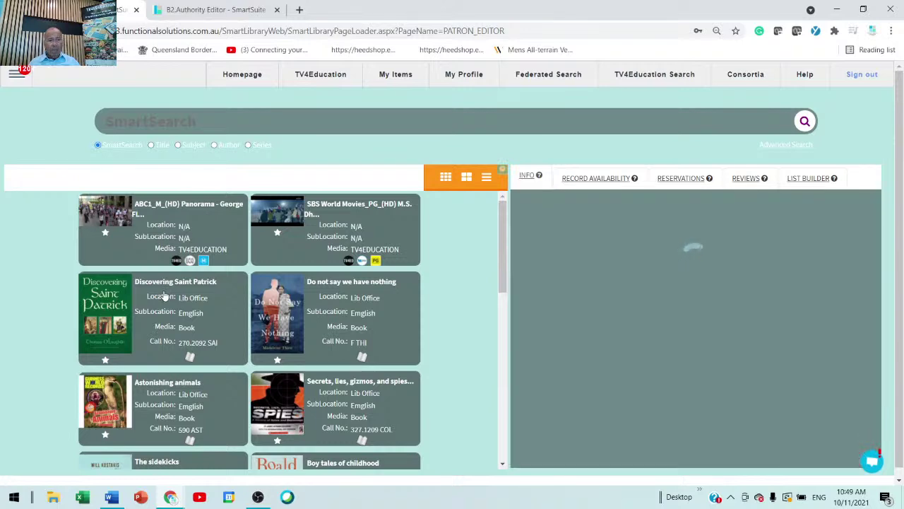